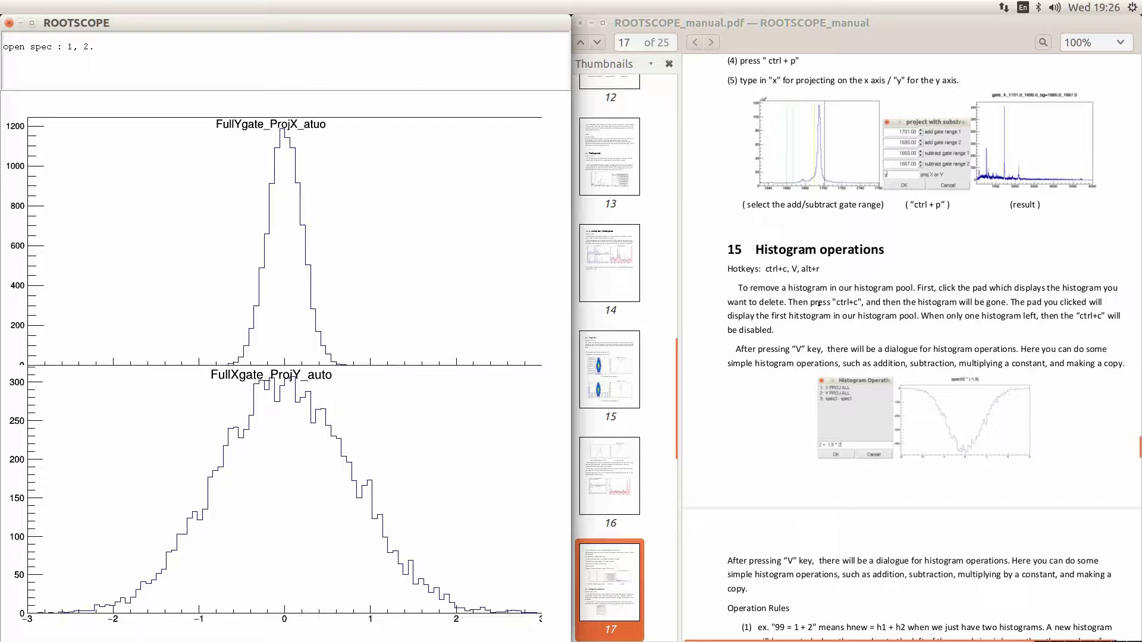
Display histograms 3 and 4, X PROJ ALL and Y PROJ ALL, in place of the two gated projections
{"action": "left_click", "coordinate": [388, 260]}
{"action": "key", "text": "d"}
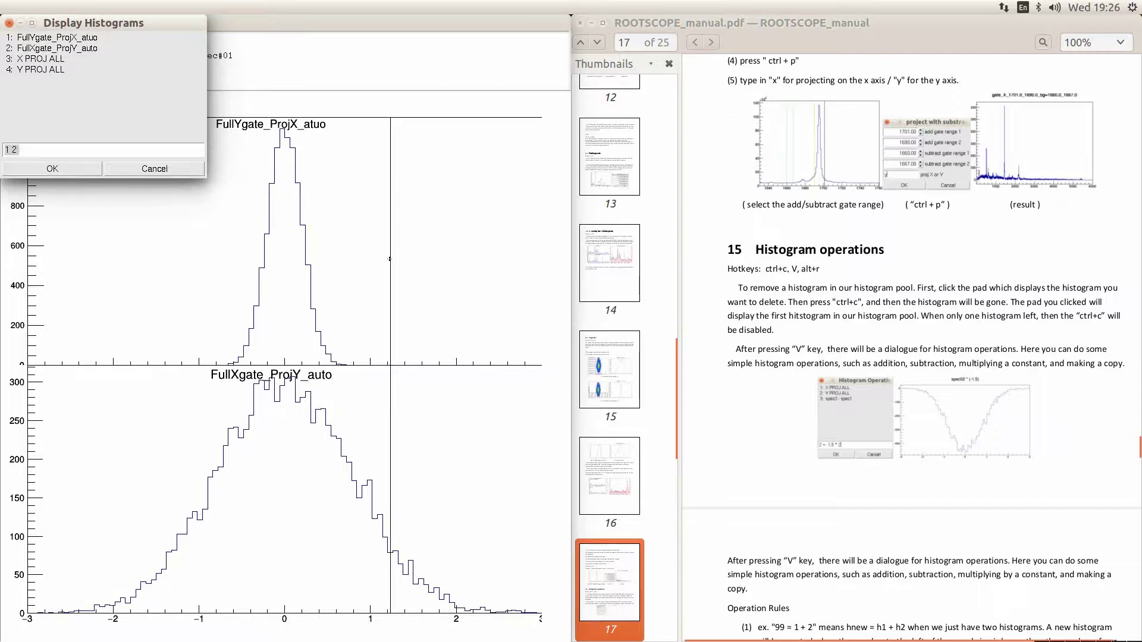
{"action": "type", "text": "3 4"}
{"action": "key", "text": "Return"}
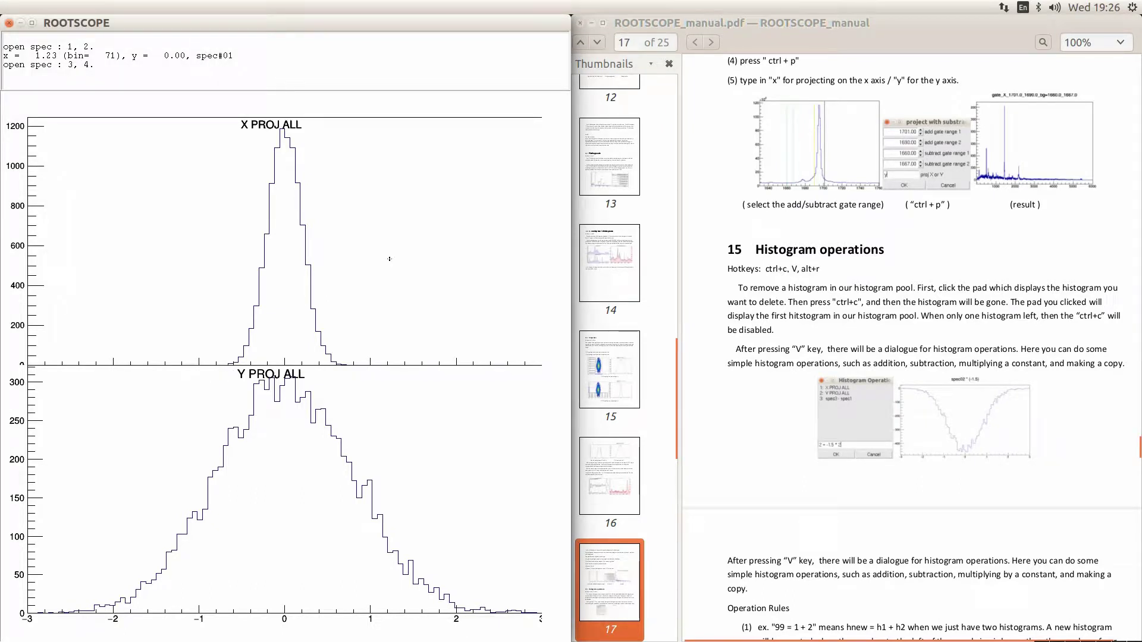
Remove the X PROJ ALL histogram from the pool and display histograms 1, 2 and 3 together
{"action": "left_click", "coordinate": [389, 259]}
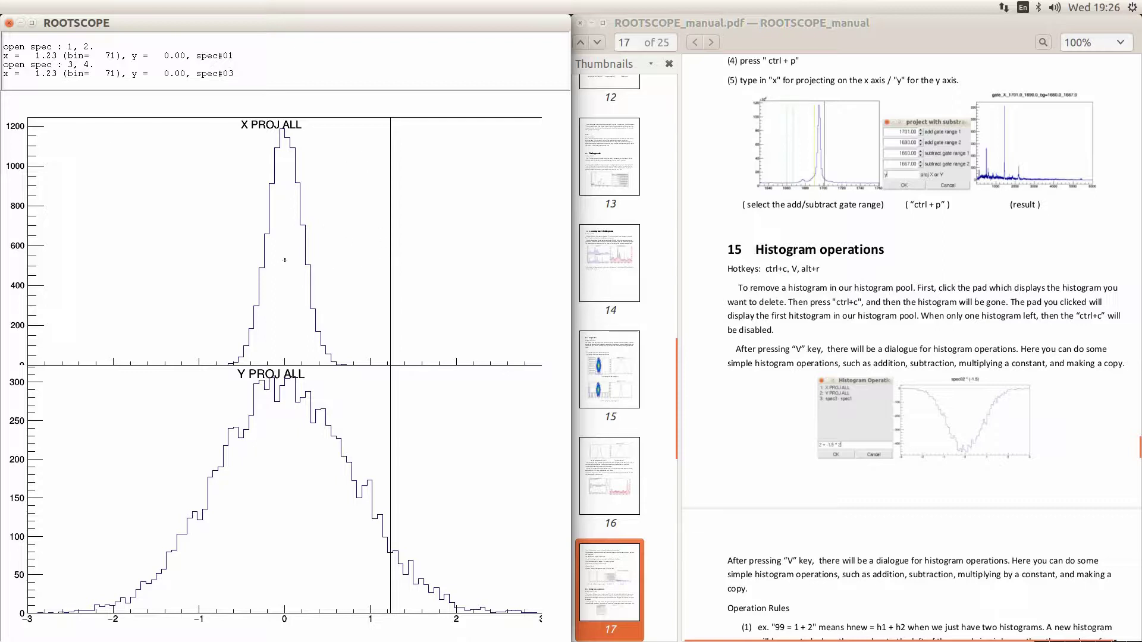
{"action": "key", "text": "ctrl+c"}
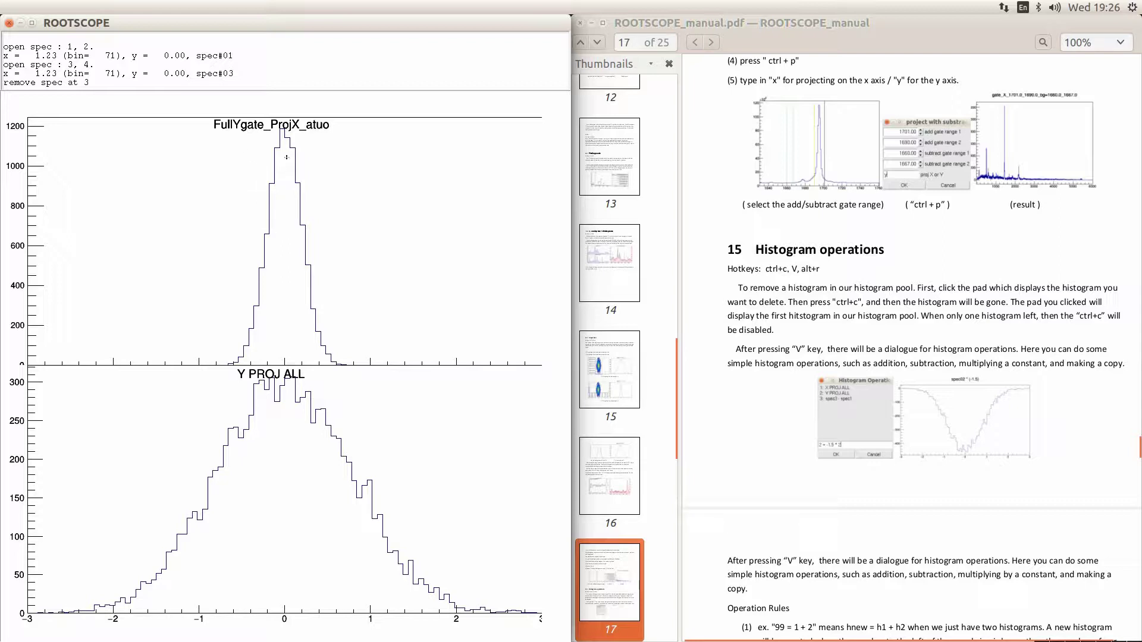
{"action": "type", "text": "d1 2 3"}
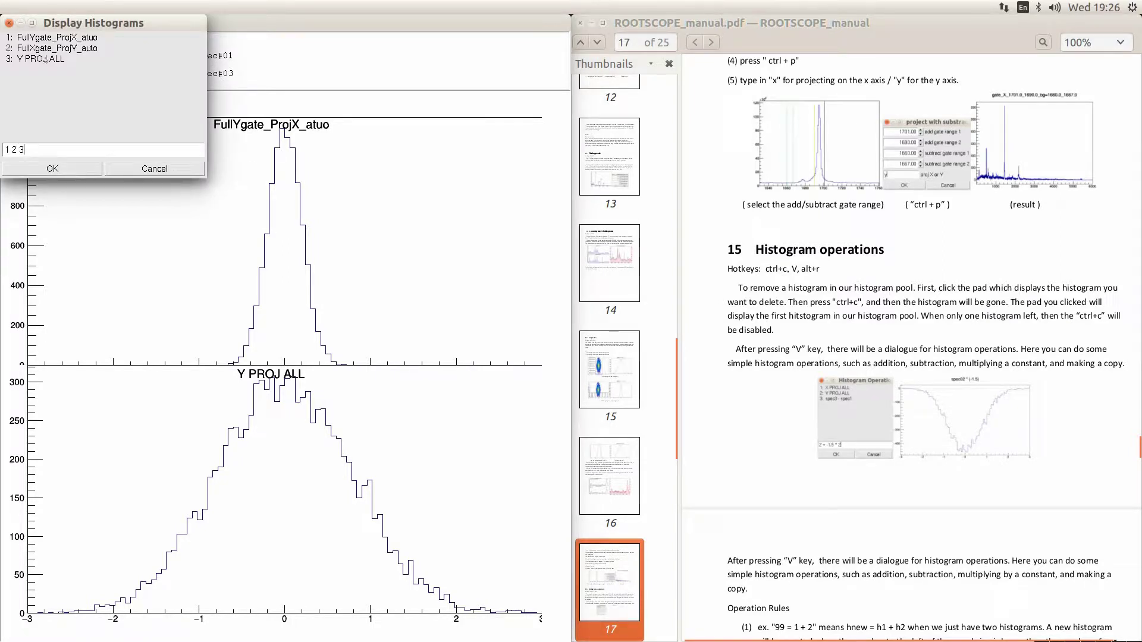
{"action": "key", "text": "Return"}
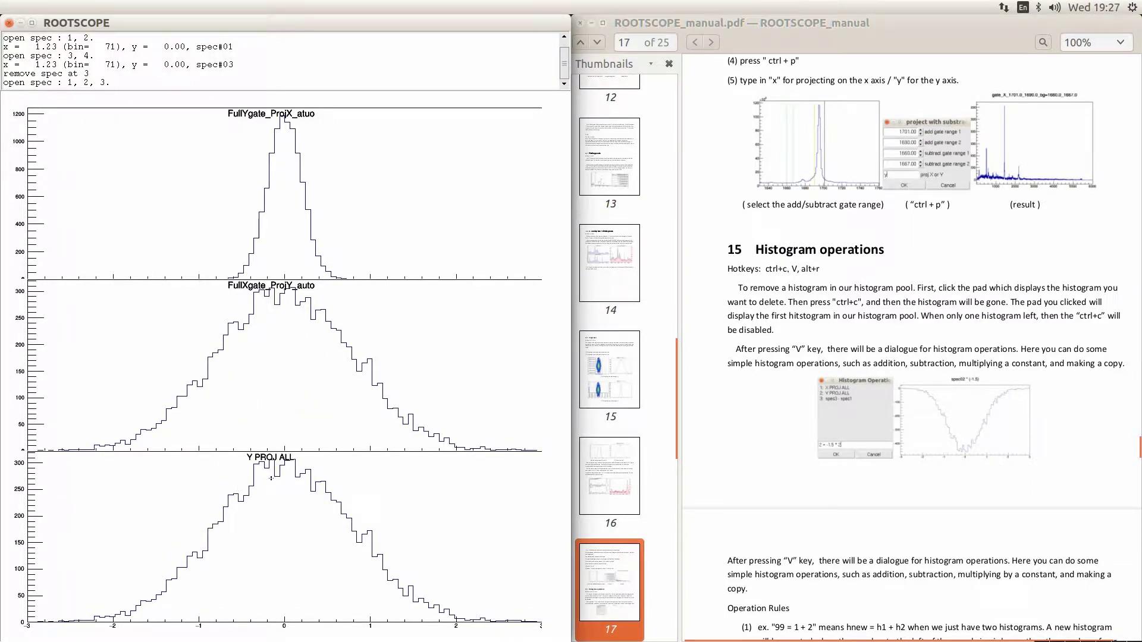
Remove the Y PROJ ALL histogram from the pool and display only histogram 1
{"action": "left_click", "coordinate": [269, 513]}
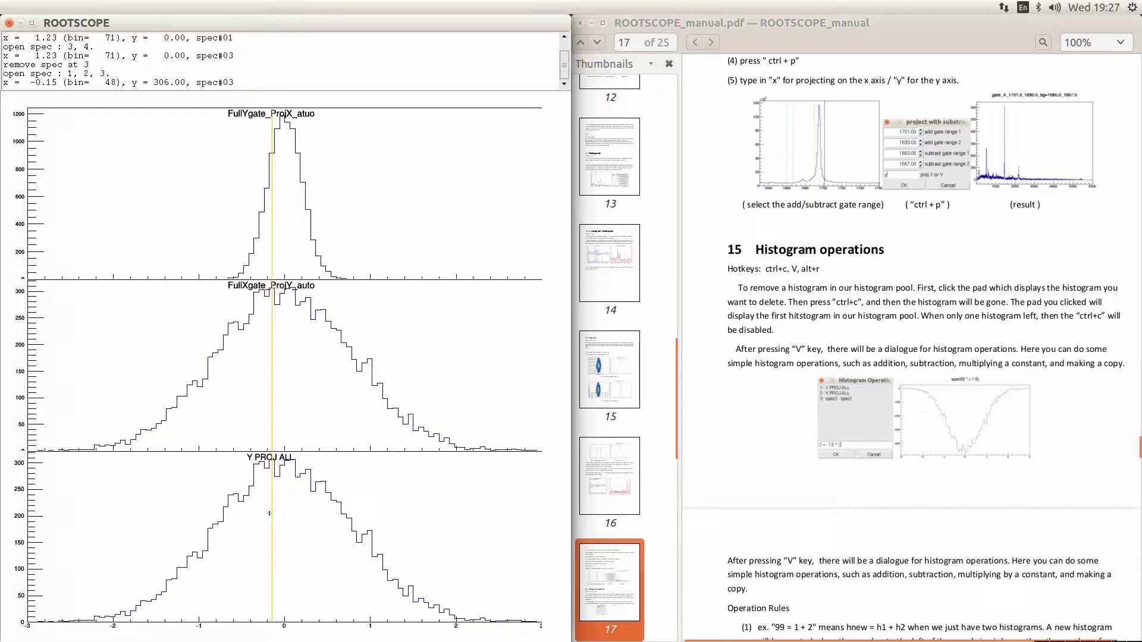
{"action": "key", "text": "ctrl+c"}
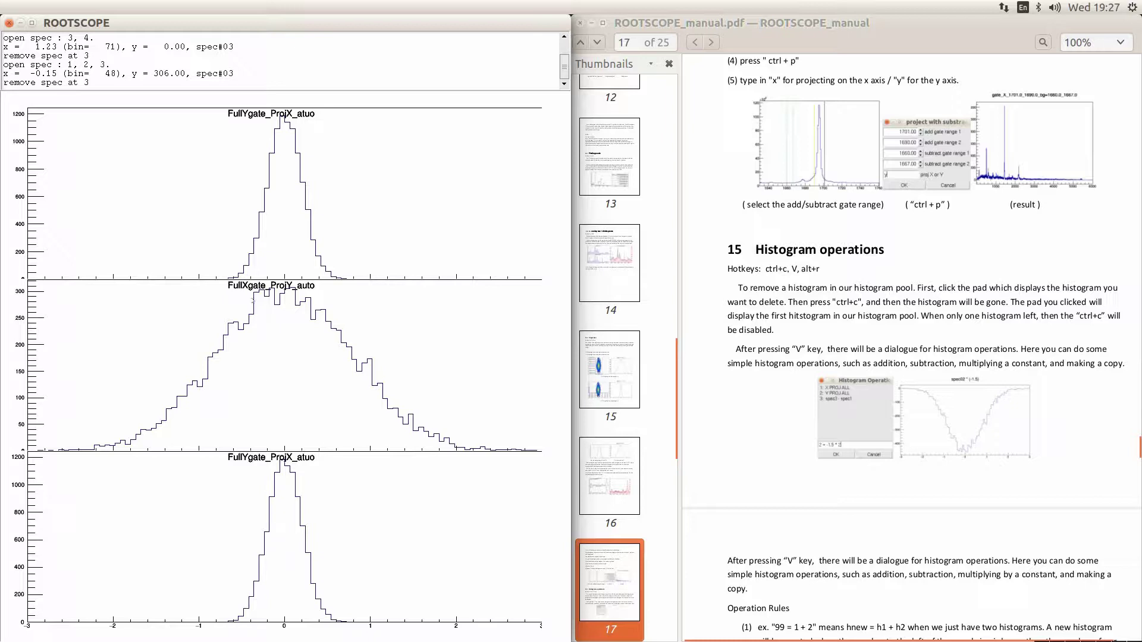
{"action": "key", "text": "ctrl+o"}
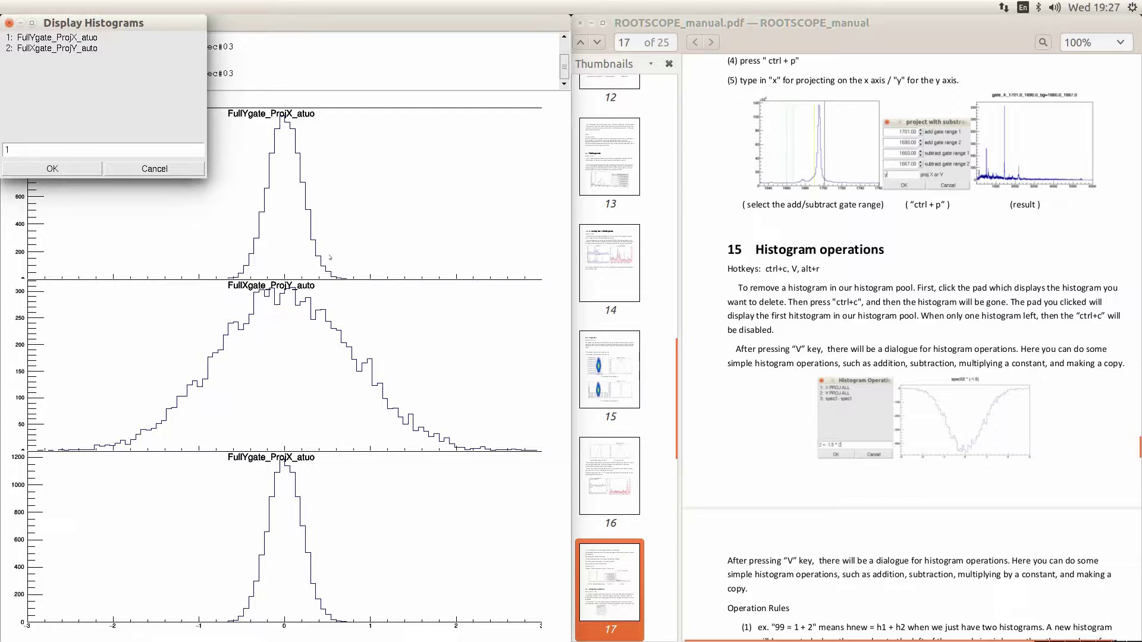
{"action": "key", "text": "Return"}
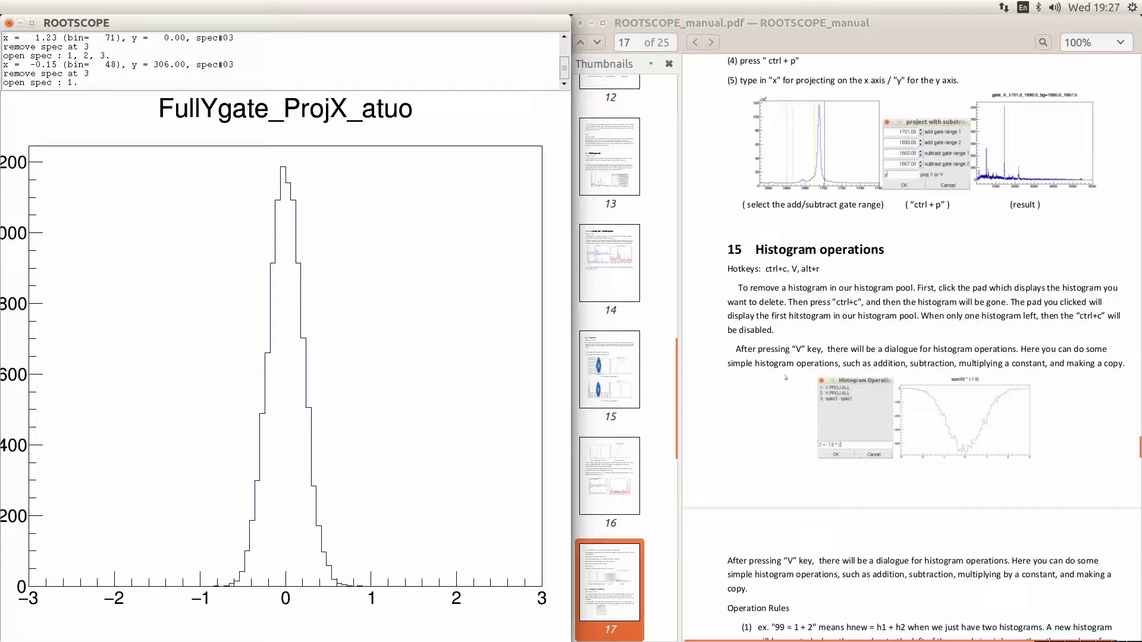
Bring up the histogram operation rules in the manual and display histograms 1 and 2 together
{"action": "left_click", "coordinate": [770, 384]}
{"action": "scroll", "coordinate": [770, 384], "scroll_direction": "down", "scroll_amount": 3}
{"action": "left_click", "coordinate": [390, 314]}
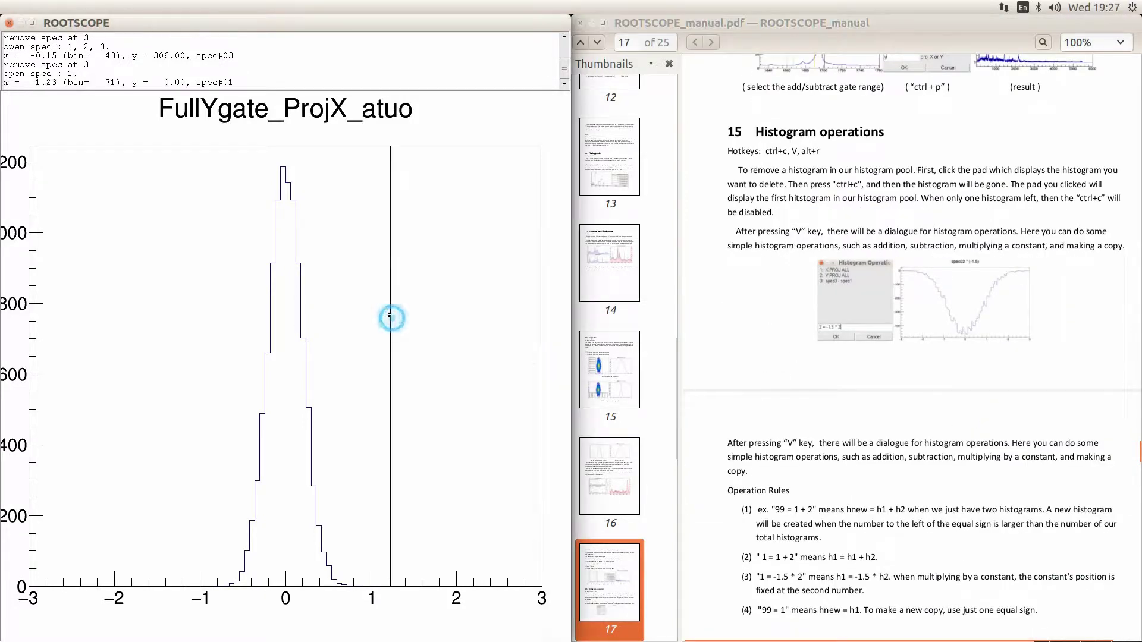
{"action": "type", "text": "d"}
{"action": "type", "text": "1 2"}
{"action": "key", "text": "Return"}
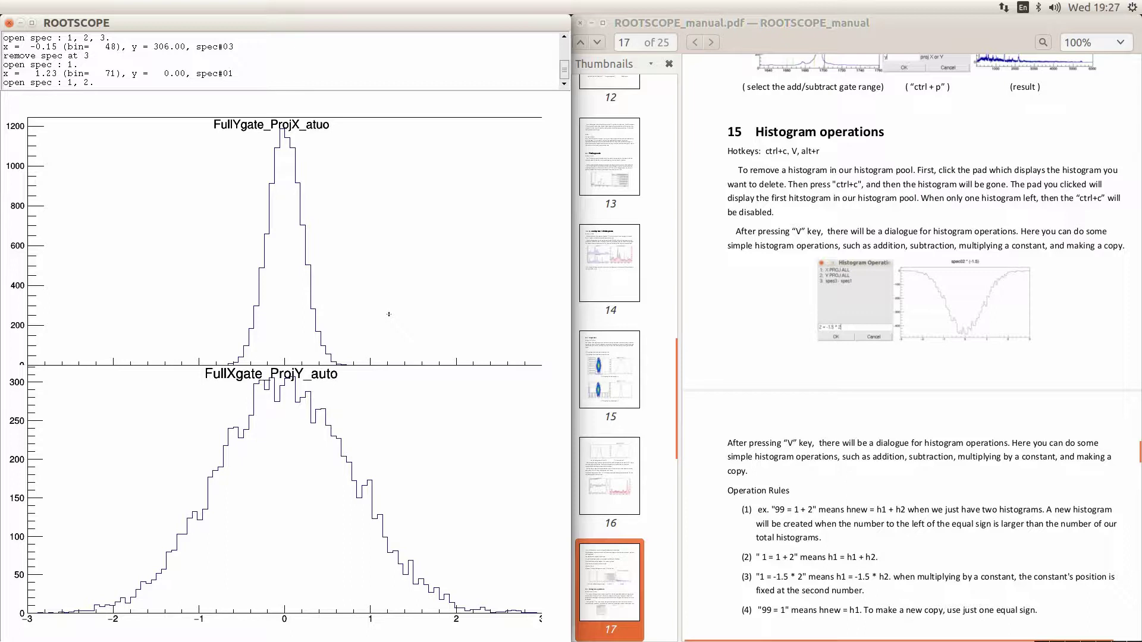
Create a new histogram as the sum of both with 99 = 1 + 2, and display histograms 1, 2 and 3
{"action": "key", "text": "v"}
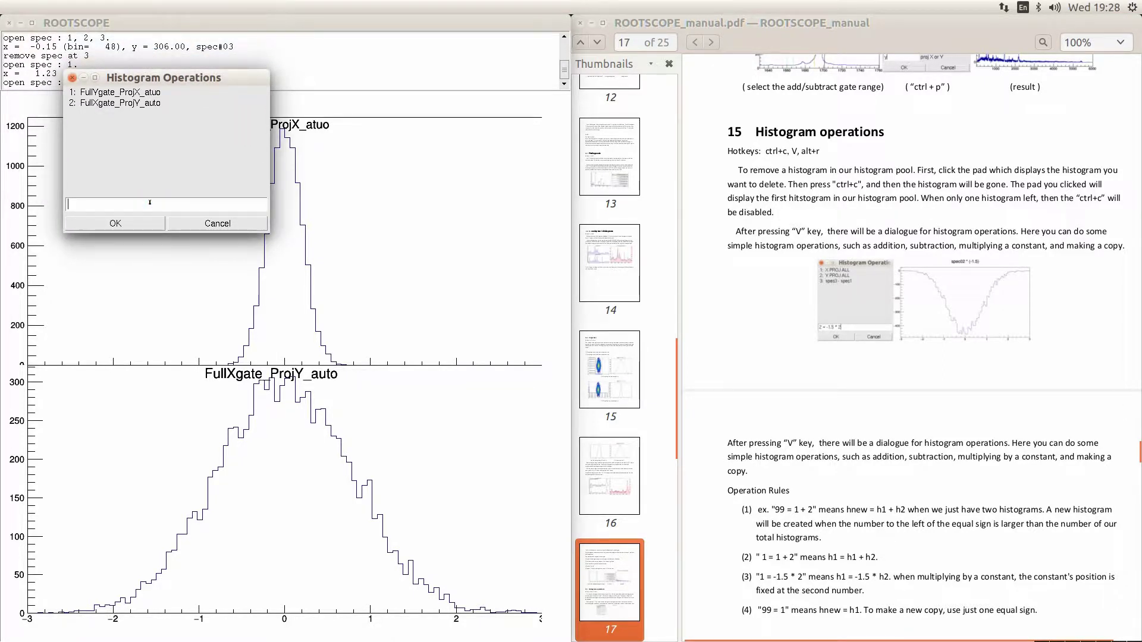
{"action": "type", "text": "99 = 1 + 2"}
{"action": "key", "text": "Return"}
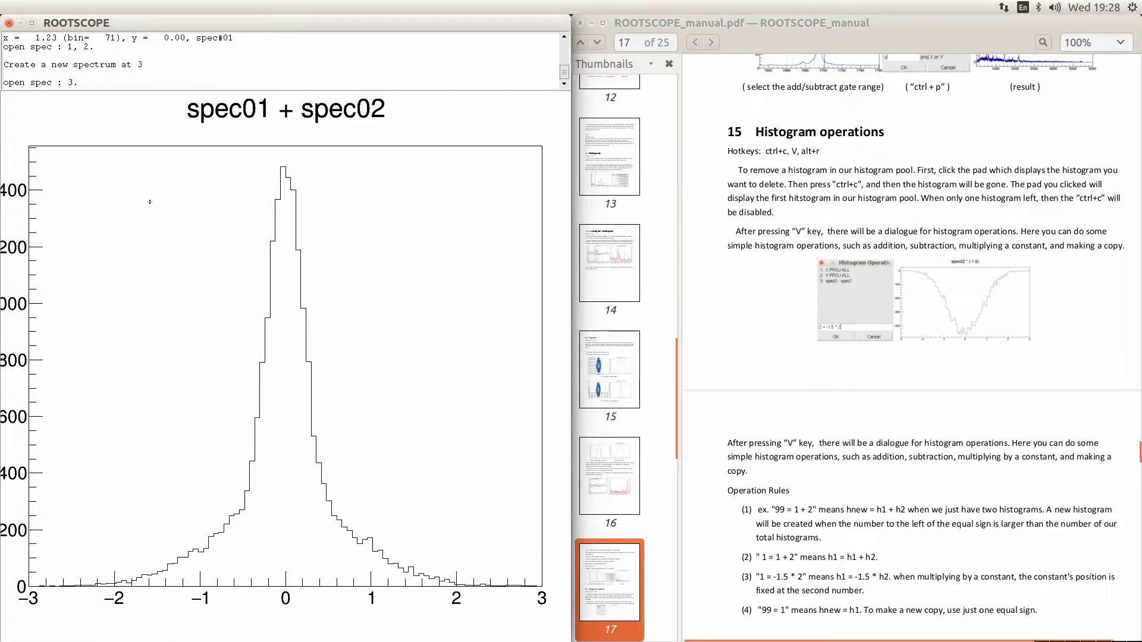
{"action": "left_click", "coordinate": [153, 202]}
{"action": "type", "text": "d 2 3"}
{"action": "key", "text": "Return"}
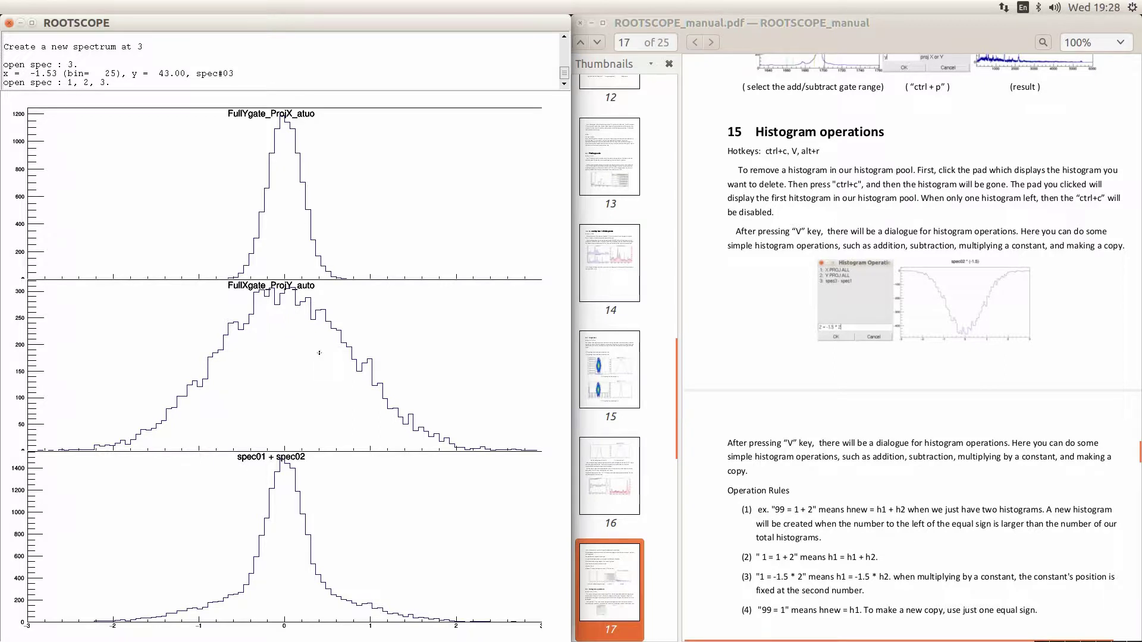
Overwrite histogram 3 with the difference 3 = 1 - 2 and display histograms 1, 2 and 3 together
{"action": "type", "text": "v"}
{"action": "type", "text": "3 = 1"}
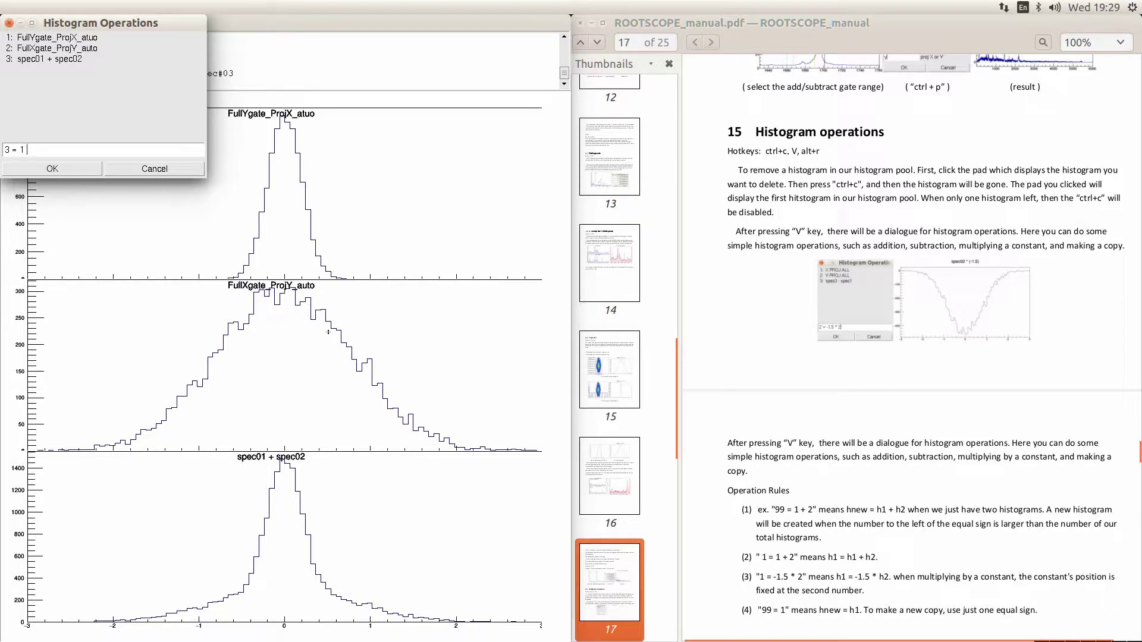
{"action": "type", "text": "2"}
{"action": "key", "text": "Return"}
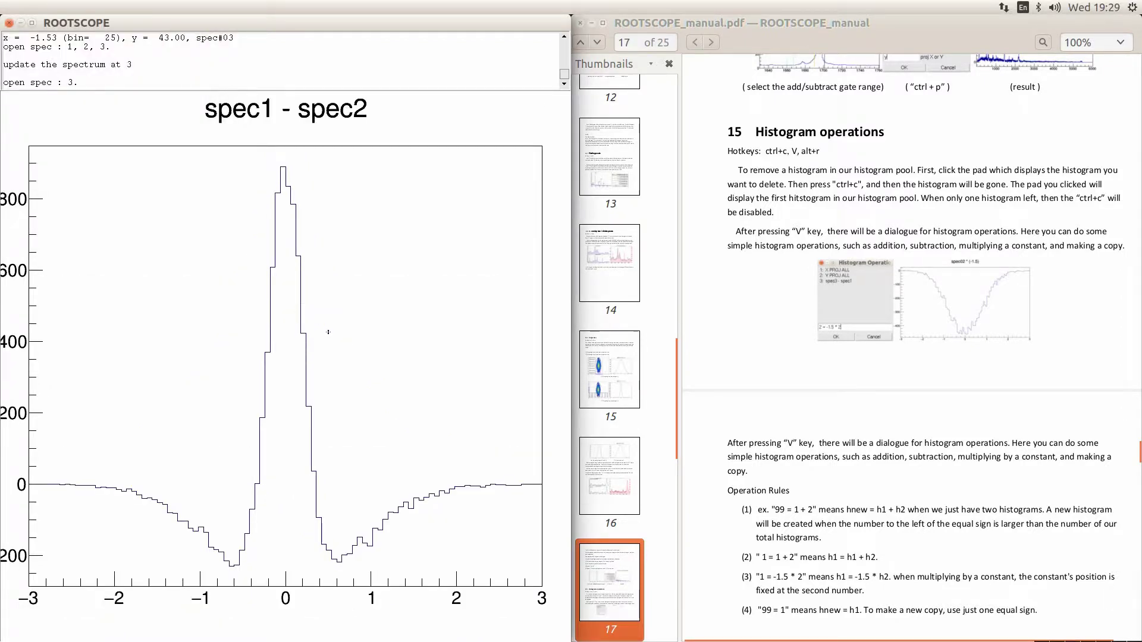
{"action": "key", "text": "d"}
{"action": "key", "text": "Return"}
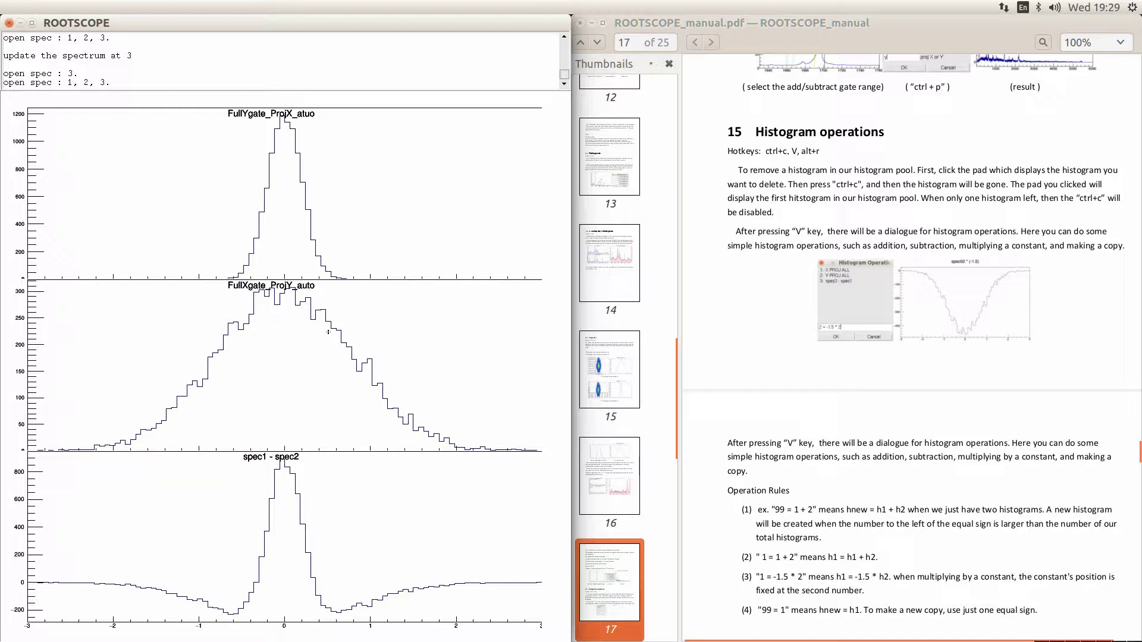
Zoom the histograms to about -0.93 to 0.99 on the x axis and read FullXgate_ProjY_auto's bins near its peak
{"action": "left_click", "coordinate": [204, 388]}
{"action": "left_click", "coordinate": [370, 390]}
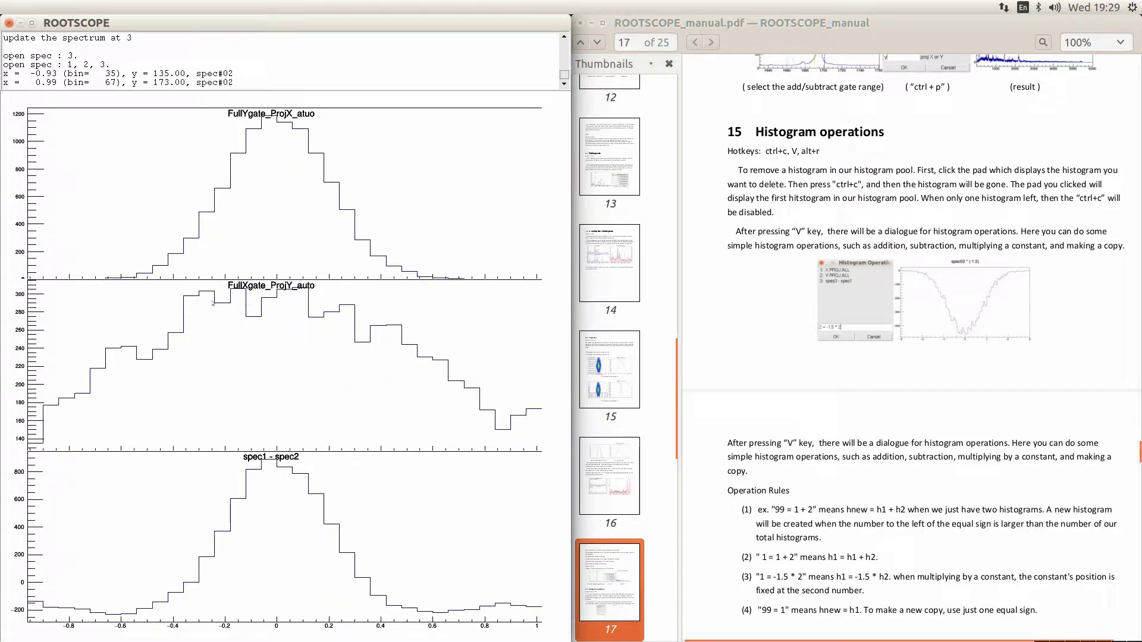
{"action": "triple_click", "coordinate": [234, 299]}
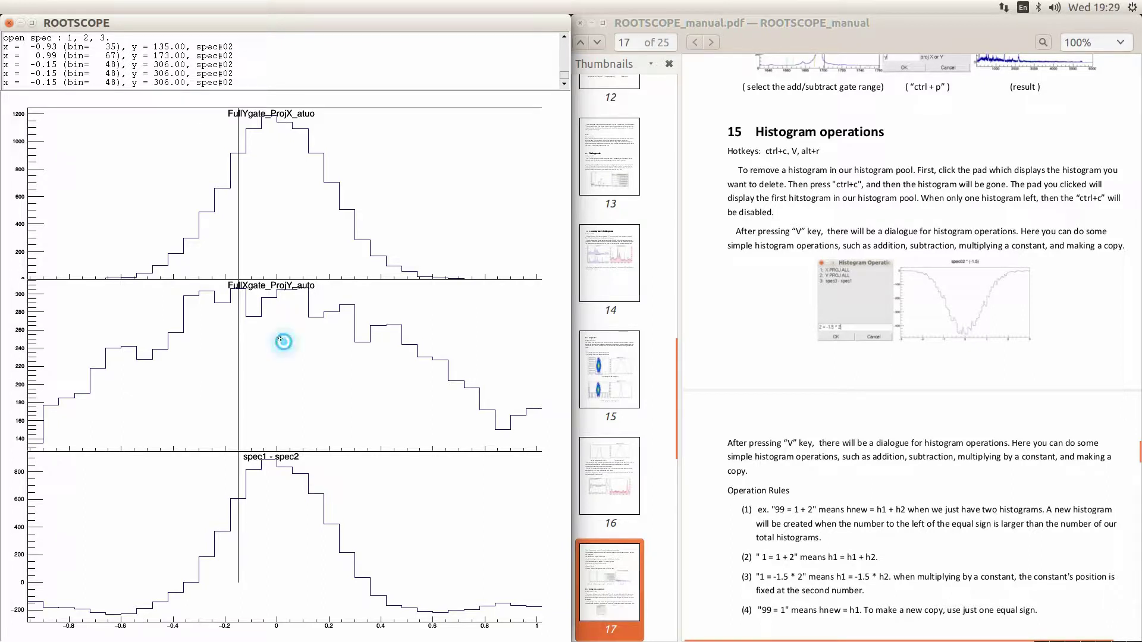
{"action": "left_click", "coordinate": [280, 338]}
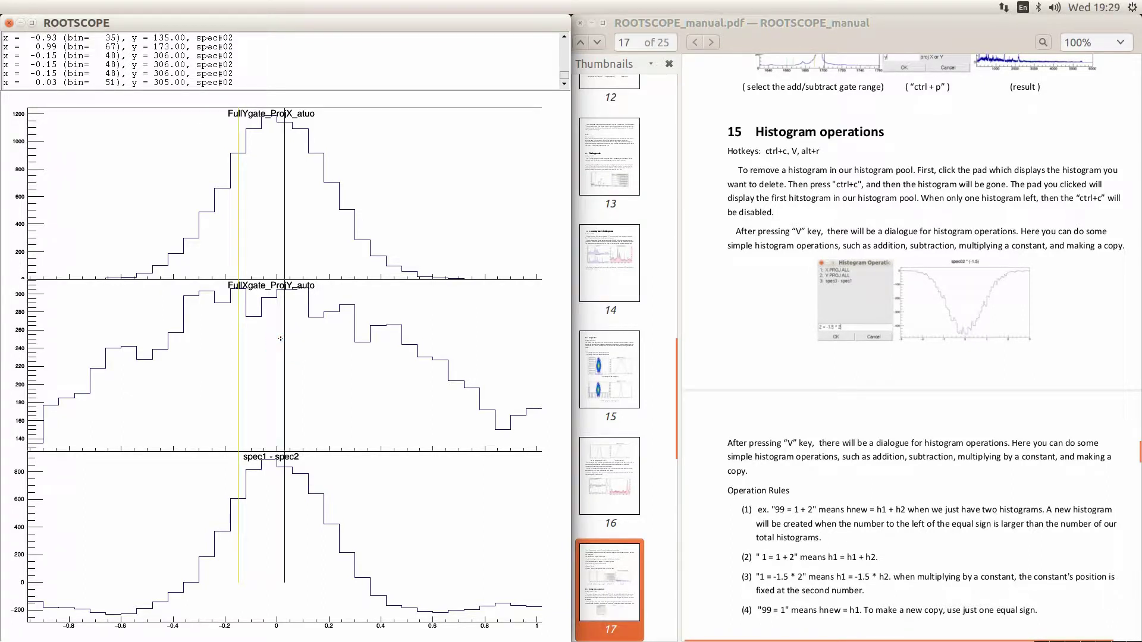
Scale histogram 2 by a constant using the operation 2 = 2.5 * 2
{"action": "key", "text": "v"}
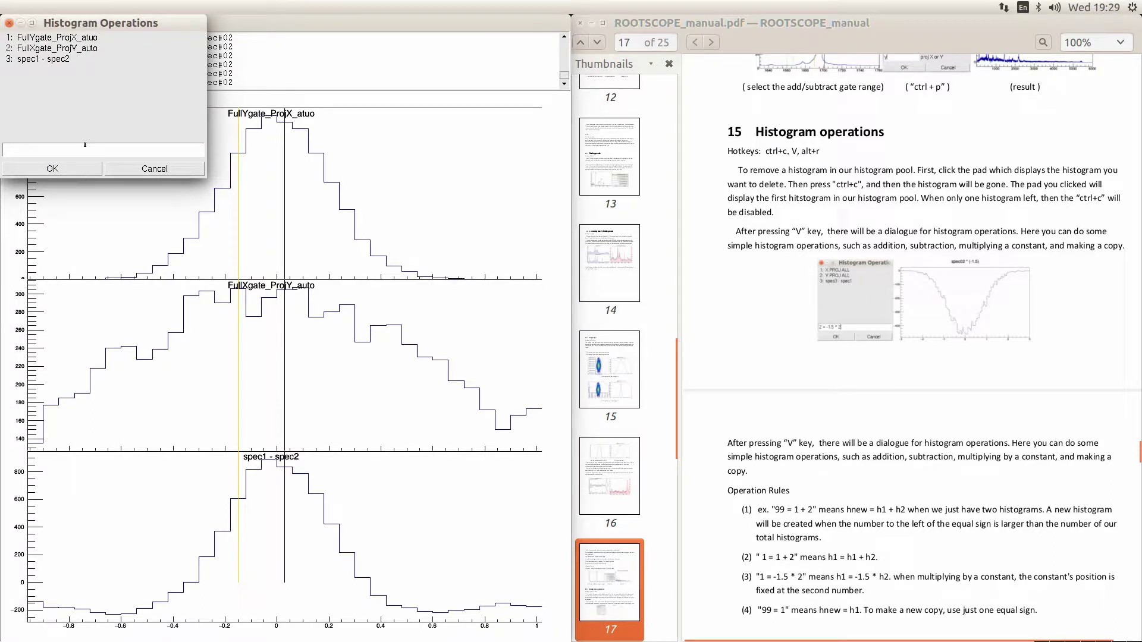
{"action": "type", "text": "2"}
{"action": "type", "text": " ="}
{"action": "type", "text": " 1.5"}
{"action": "type", "text": "2"}
{"action": "type", "text": "2."}
{"action": "type", "text": "5 * 2"}
{"action": "key", "text": "Return"}
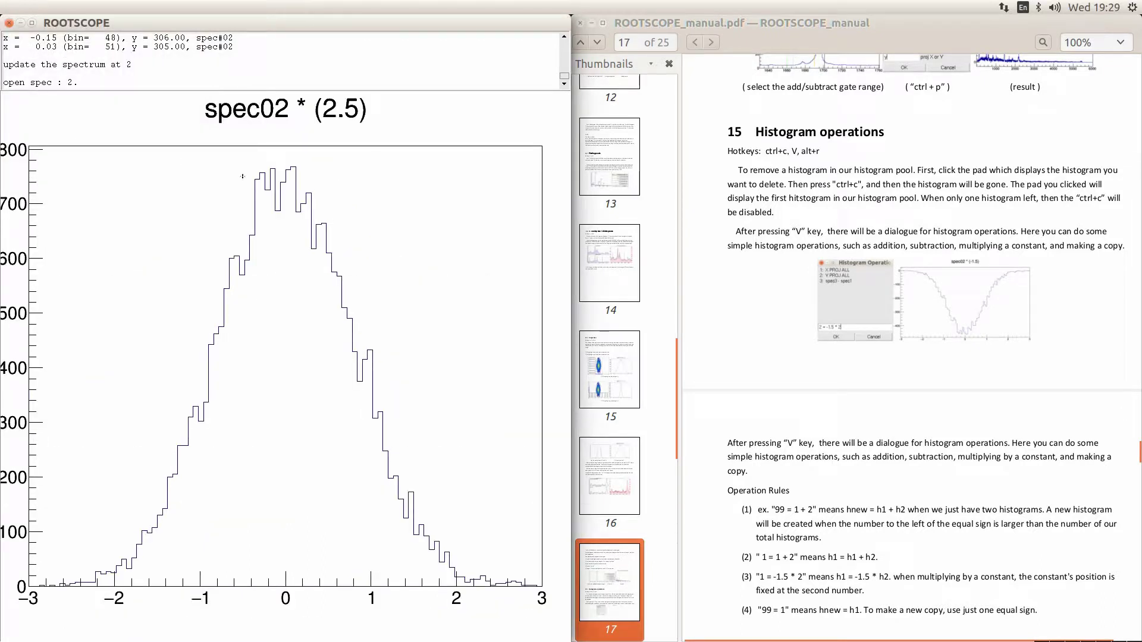
Read two bins near the peak of the scaled histogram 2, and display histograms 1, 2 and 3 together
{"action": "left_click", "coordinate": [272, 172]}
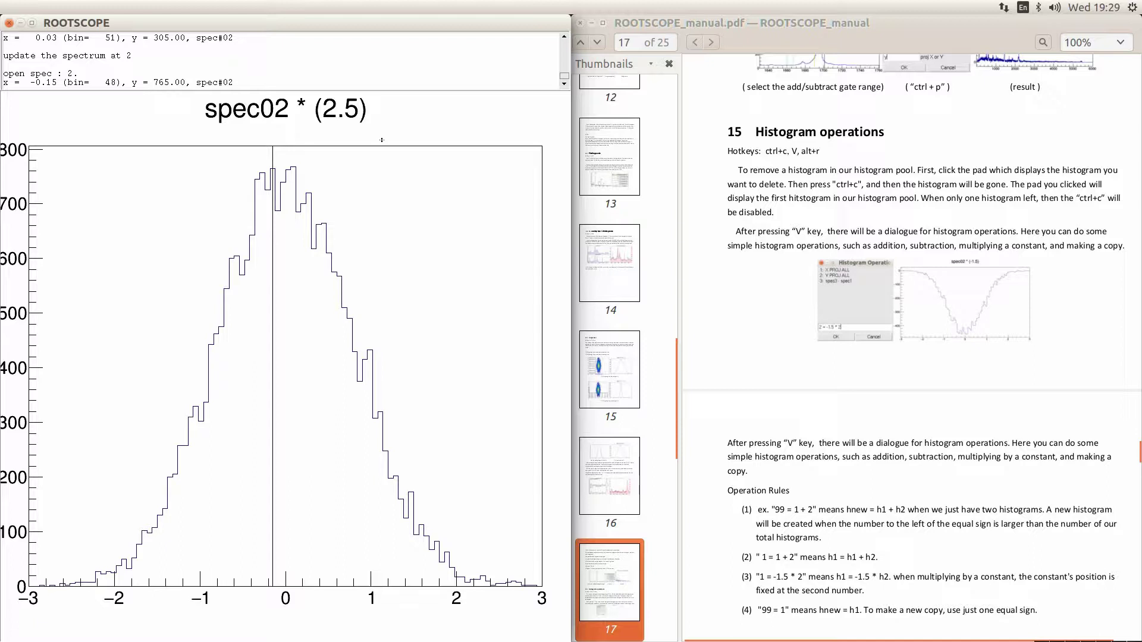
{"action": "left_click", "coordinate": [295, 291]}
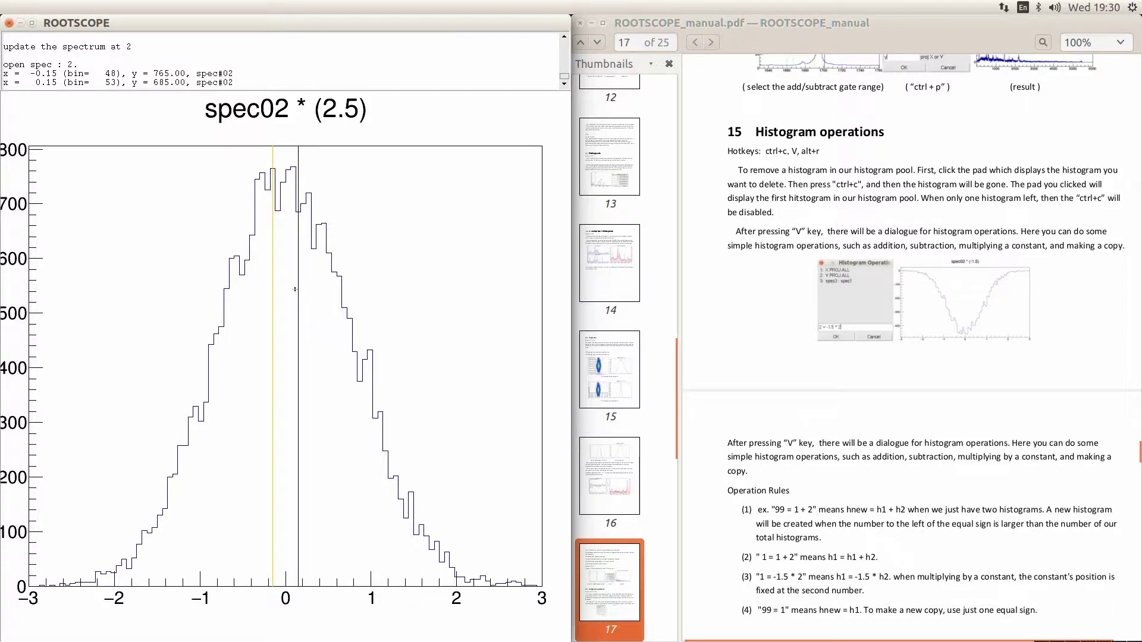
{"action": "key", "text": "d"}
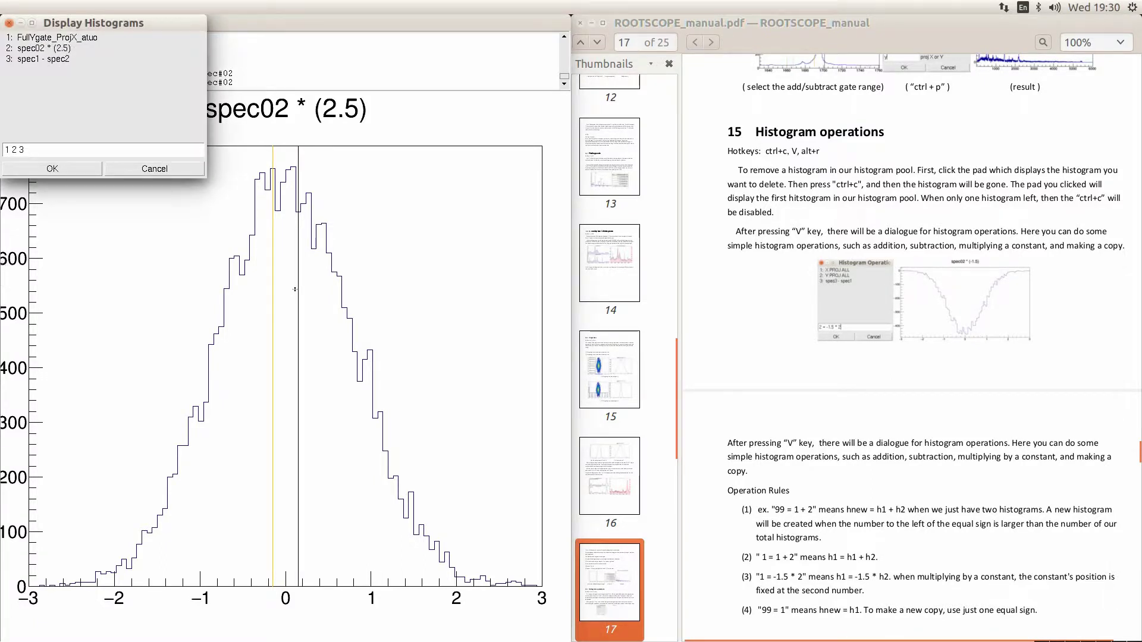
{"action": "key", "text": "Return"}
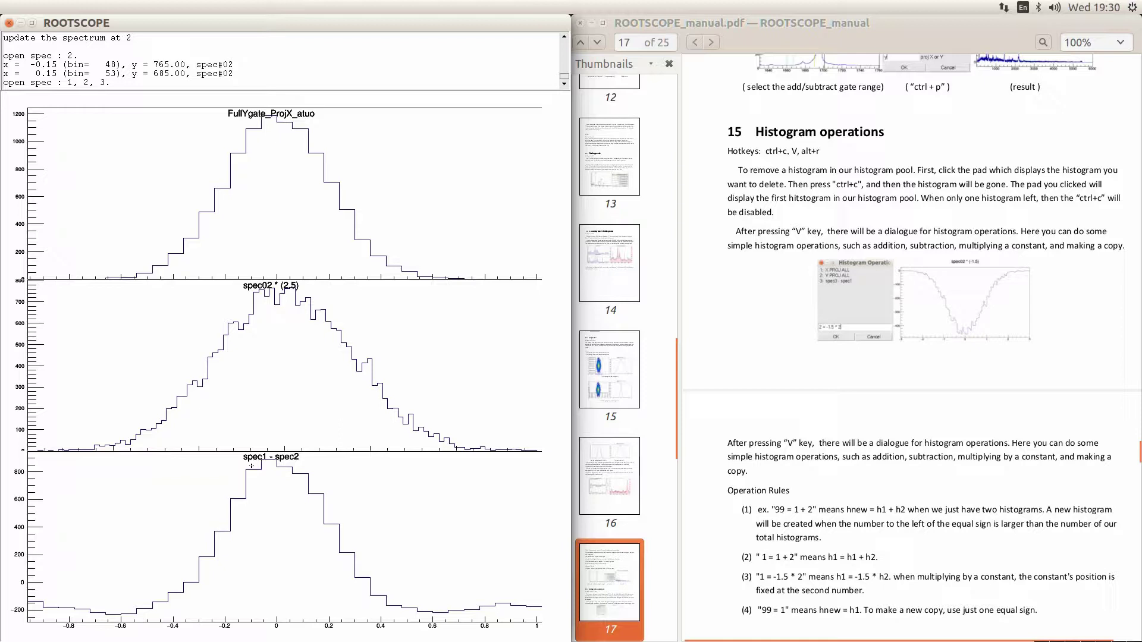
Copy the spec1 - spec2 histogram into a new histogram with the operation 99 = 3
{"action": "type", "text": "v"}
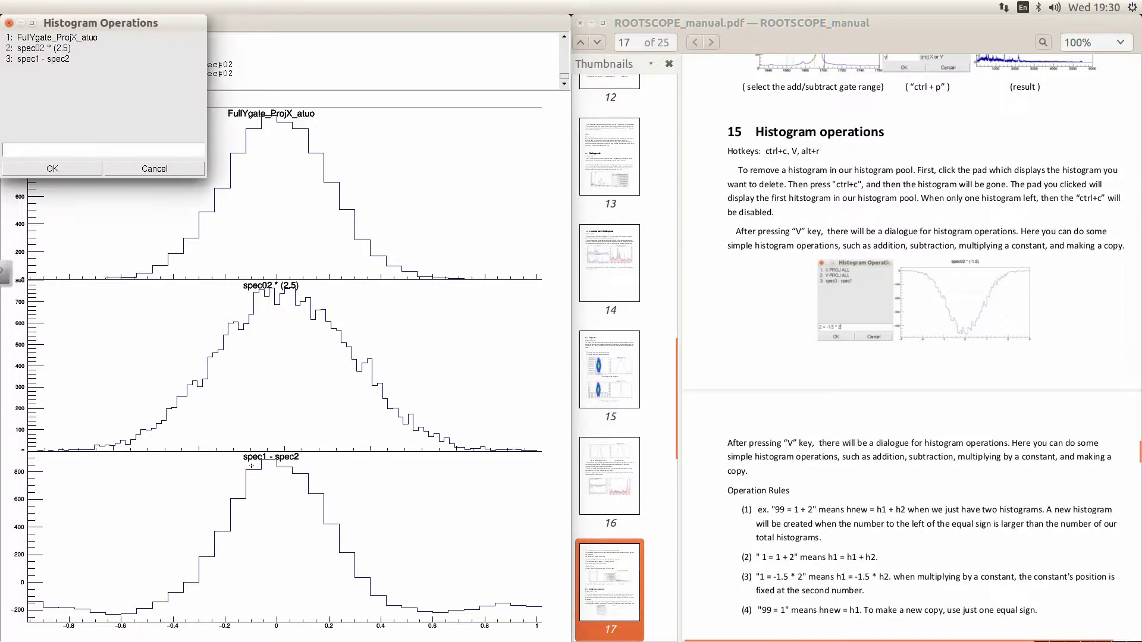
{"action": "type", "text": "4 ="}
{"action": "type", "text": " 3"}
{"action": "key", "text": "BackSpace"}
{"action": "type", "text": "1 * 3"}
{"action": "key", "text": "BackSpace"}
{"action": "key", "text": "BackSpace"}
{"action": "key", "text": "BackSpace"}
{"action": "key", "text": "BackSpace"}
{"action": "key", "text": "BackSpace"}
{"action": "type", "text": "99"}
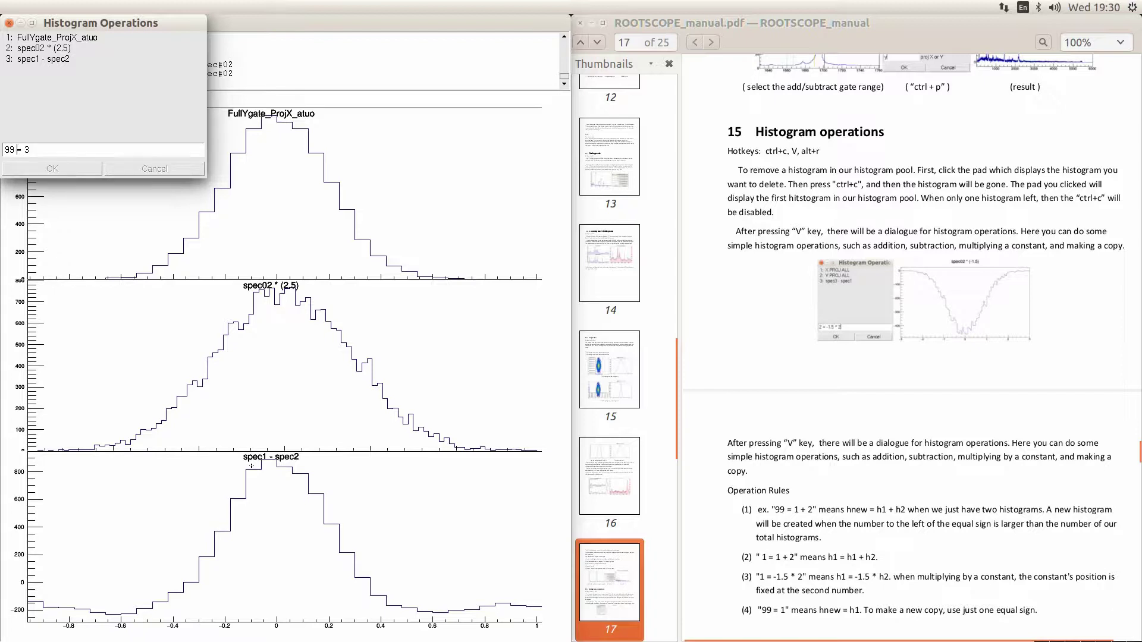
{"action": "key", "text": "Return"}
Display histograms 1, 2, 3 and 4 together to compare the copy with its source
{"action": "left_click", "coordinate": [255, 458]}
{"action": "type", "text": "d41 2 34"}
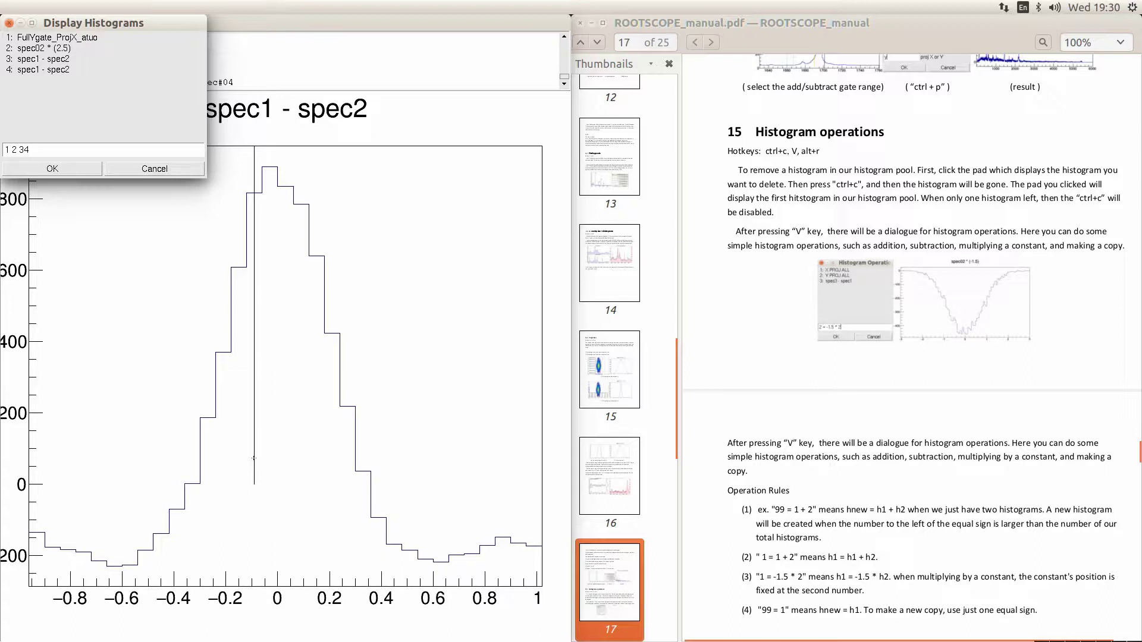
{"action": "key", "text": "Return"}
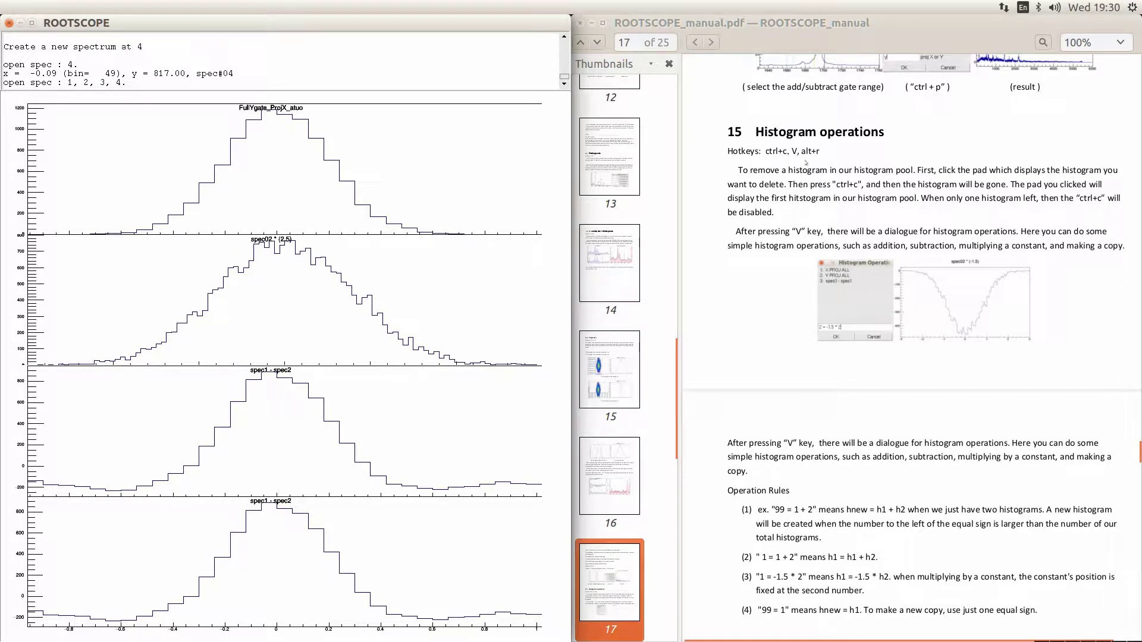
Bring up the manual's section on changing a histogram's range, and display and select only histogram 1
{"action": "left_click", "coordinate": [803, 473]}
{"action": "scroll", "coordinate": [797, 458], "scroll_direction": "down", "scroll_amount": 6}
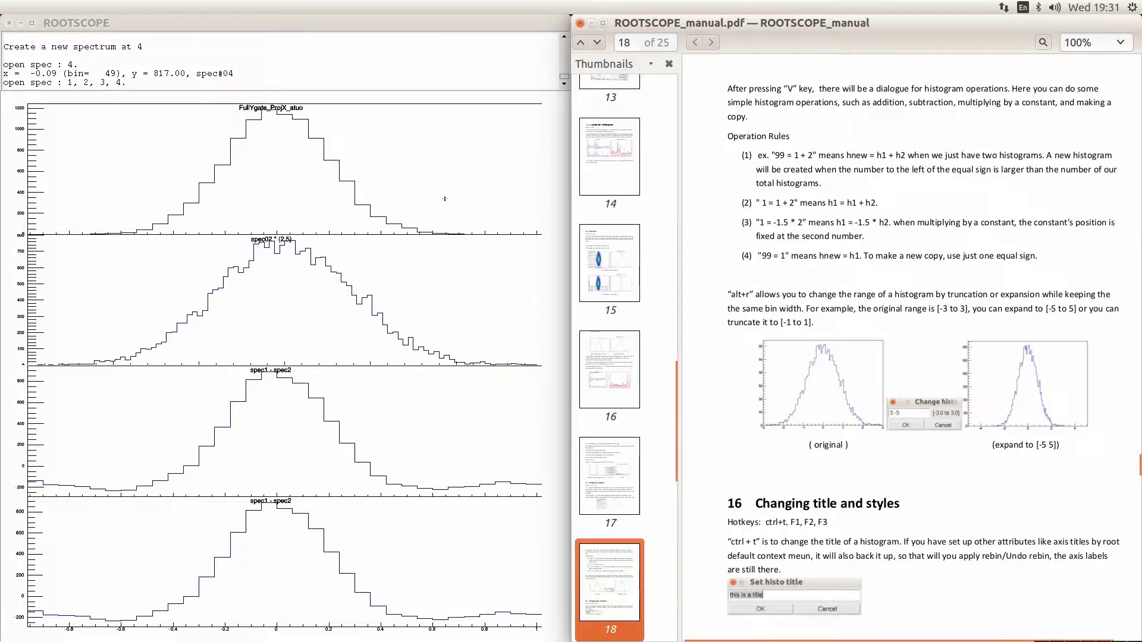
{"action": "left_click", "coordinate": [409, 305]}
{"action": "key", "text": "d"}
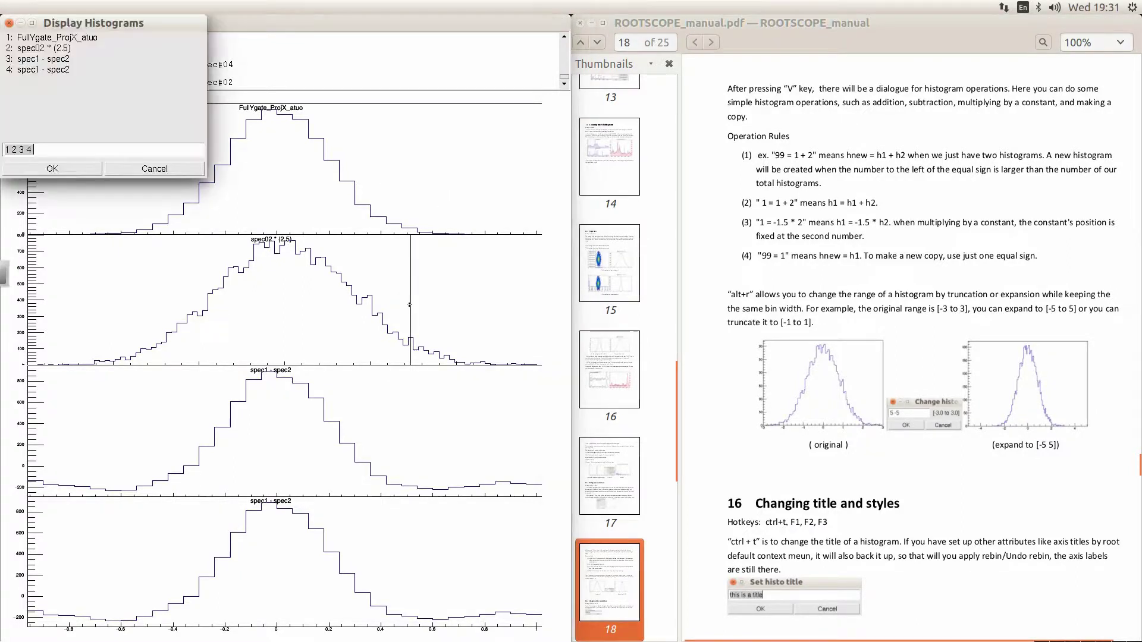
{"action": "key", "text": "Return"}
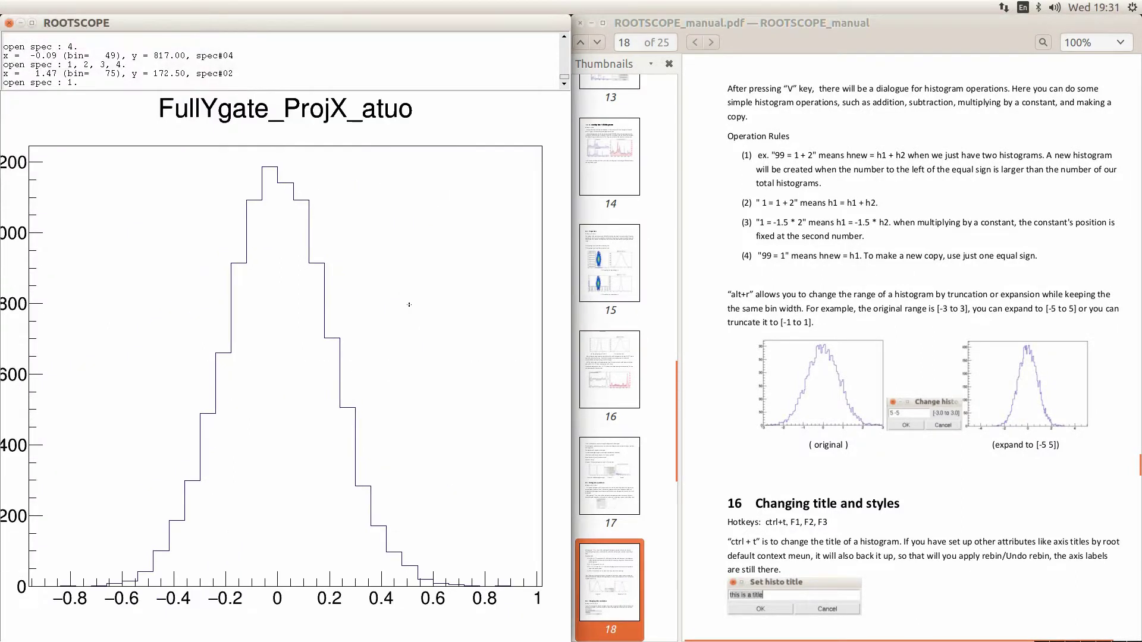
{"action": "left_click", "coordinate": [409, 305]}
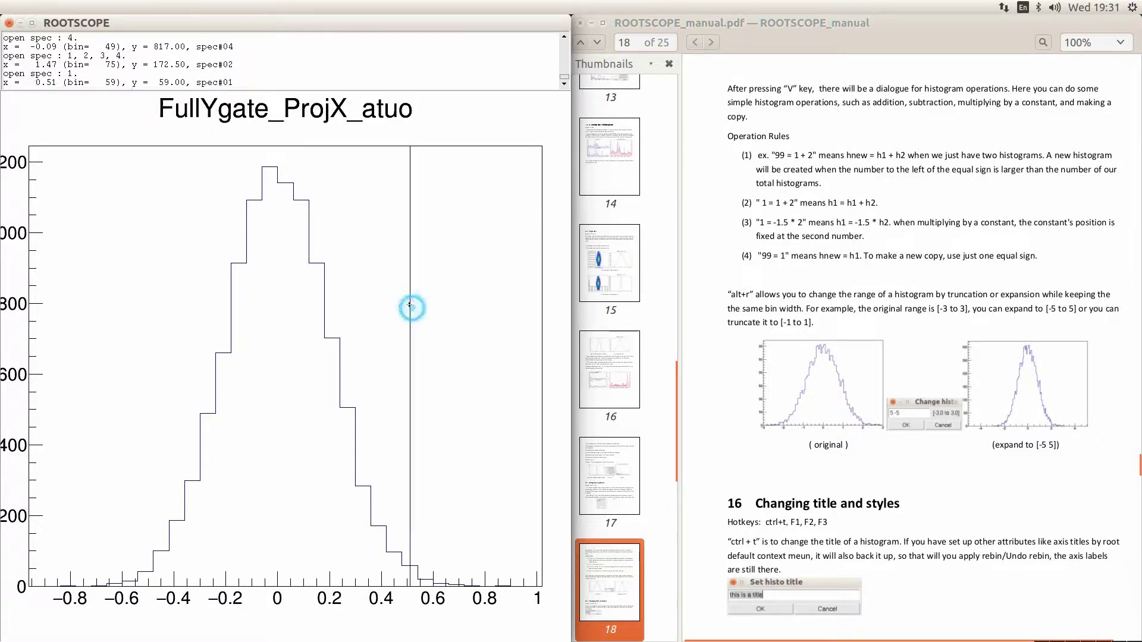
Unzoom histogram 1 and truncate its range to -2 to 2
{"action": "key", "text": "u"}
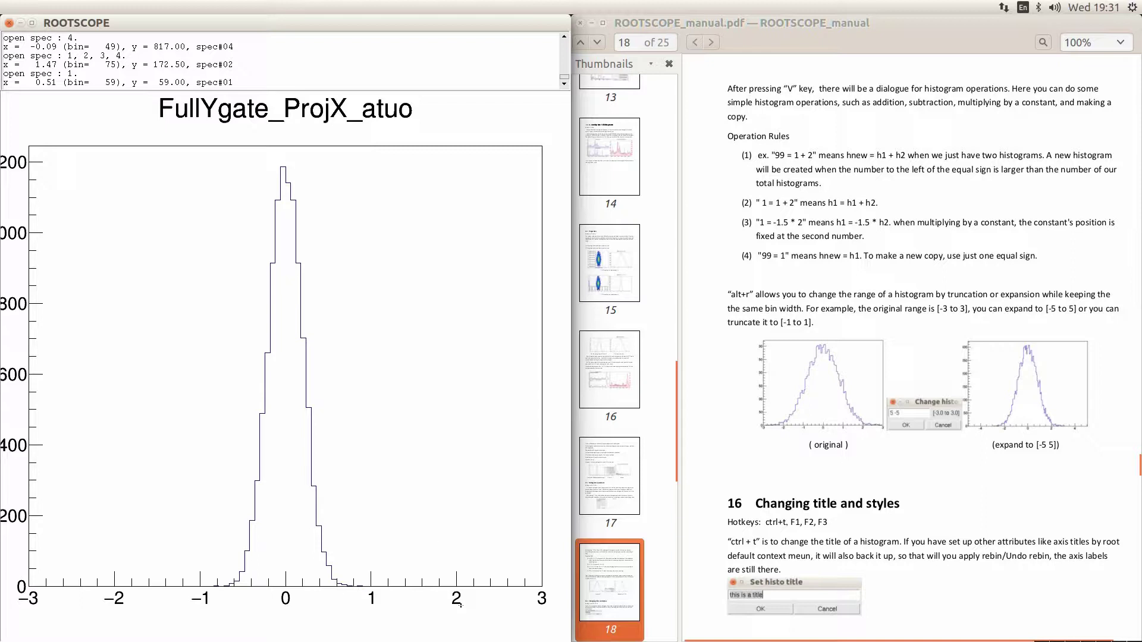
{"action": "left_click", "coordinate": [402, 473]}
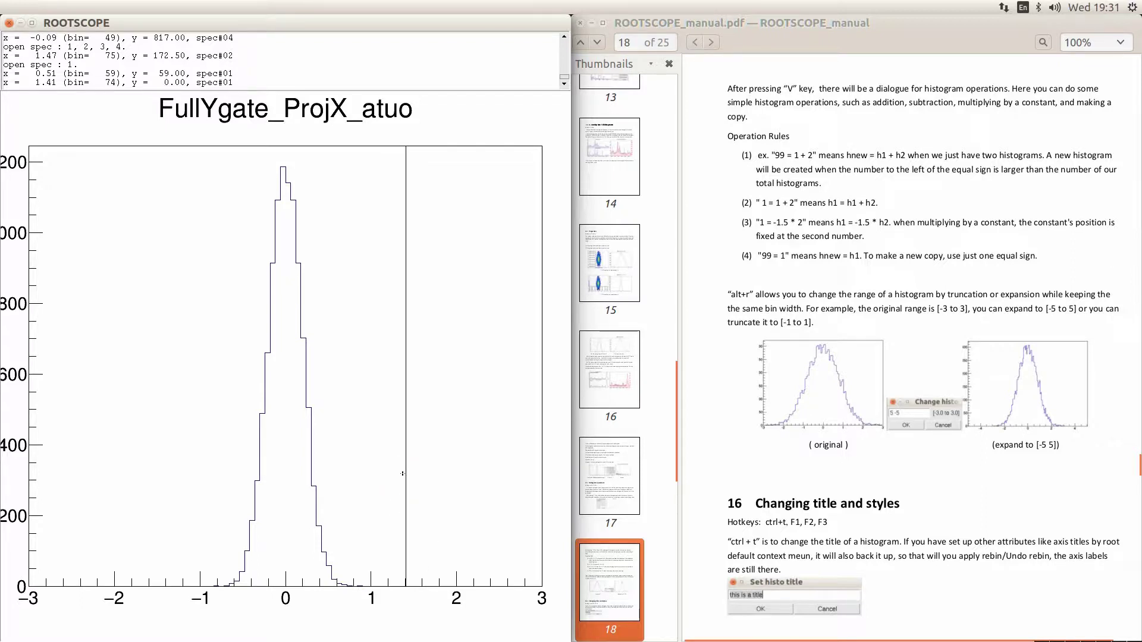
{"action": "key", "text": "alt+r"}
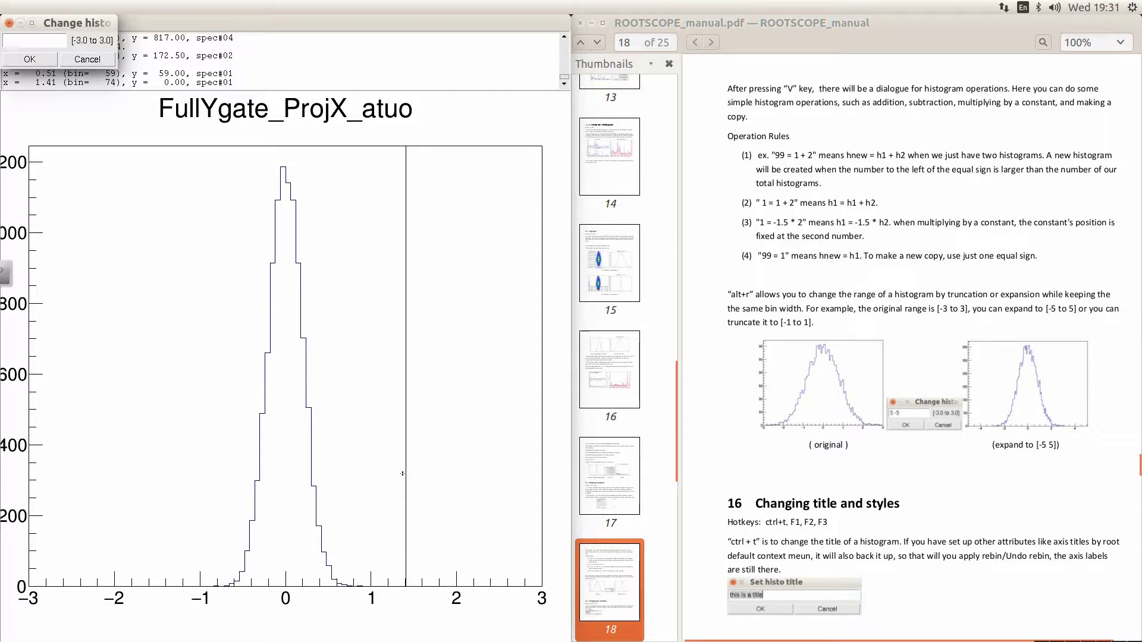
{"action": "type", "text": "2 2"}
{"action": "key", "text": "BackSpace"}
{"action": "key", "text": "BackSpace"}
{"action": "type", "text": "-2"}
{"action": "key", "text": "Return"}
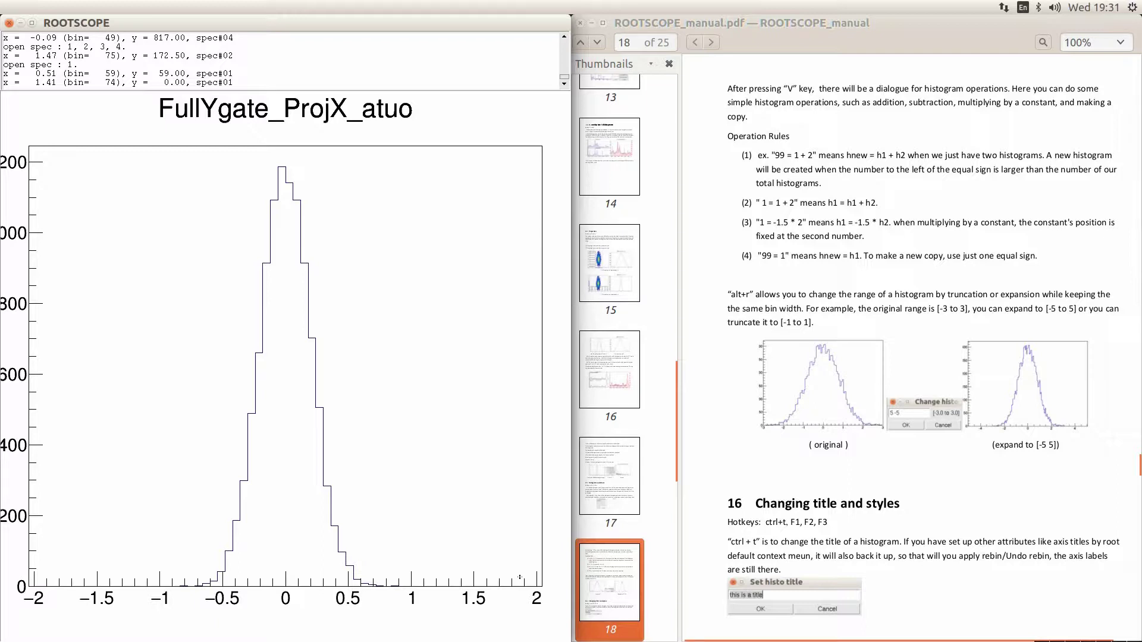
Expand the range of the truncated histogram 1 to -3 to 3
{"action": "left_click", "coordinate": [377, 447]}
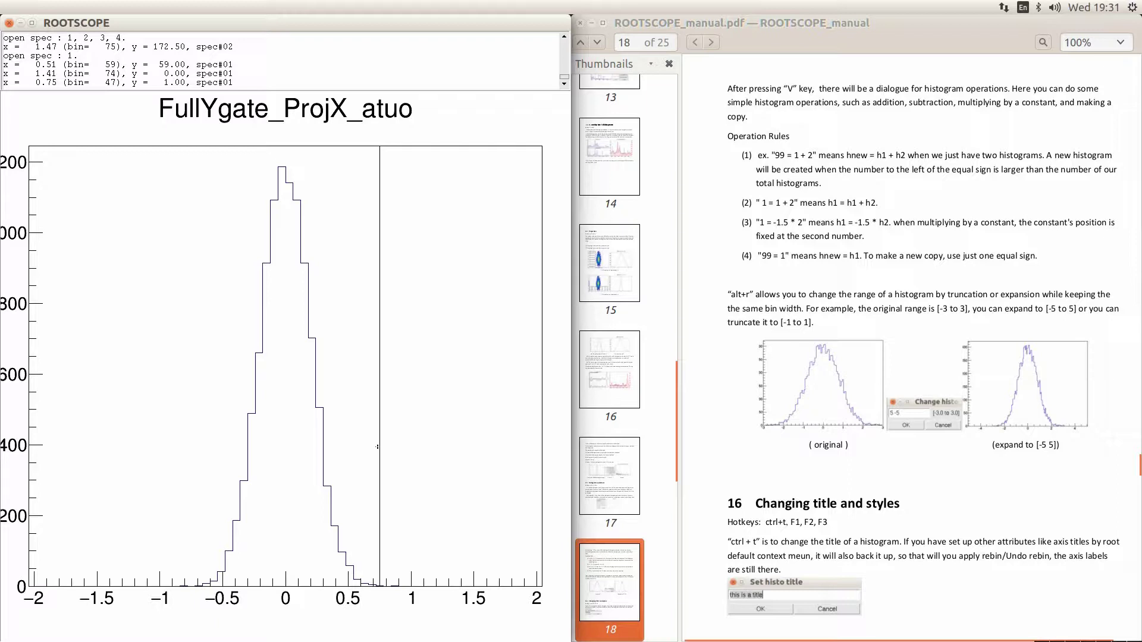
{"action": "key", "text": "alt+r"}
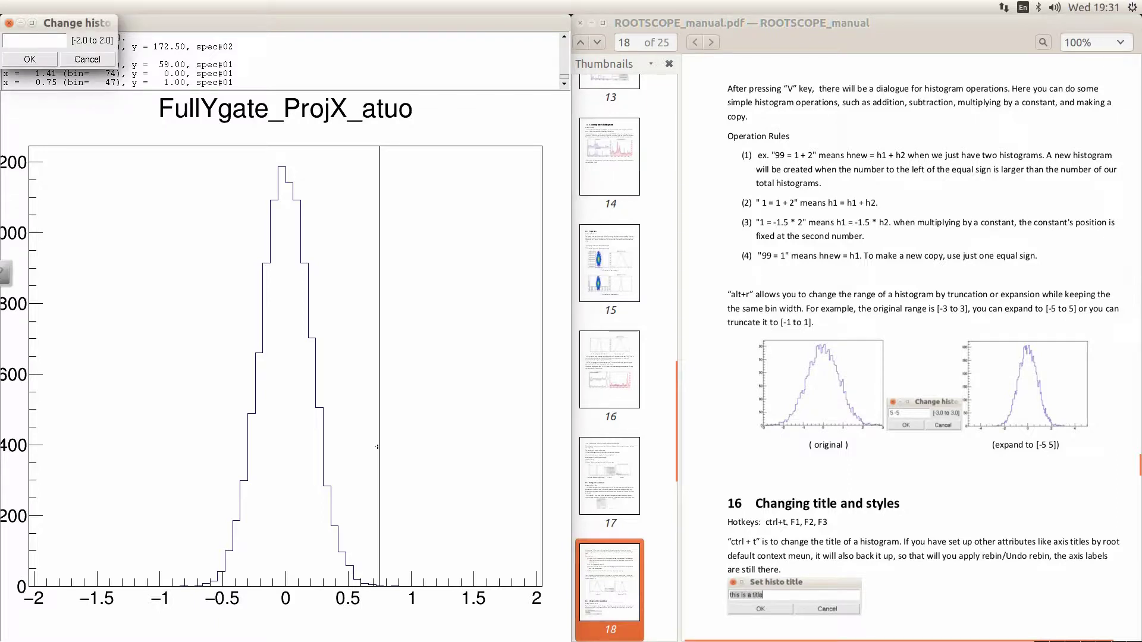
{"action": "type", "text": "3-3"}
{"action": "key", "text": "Return"}
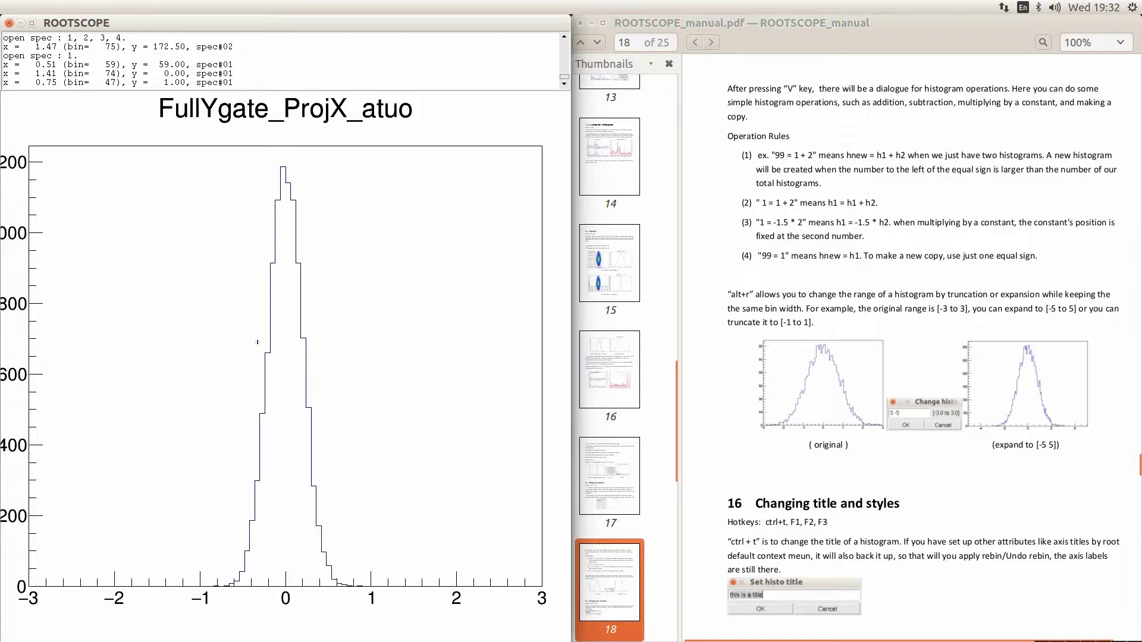
Truncate histogram 1 to the range 0 to 3, and expand it back to -3 to 3
{"action": "left_click", "coordinate": [314, 474]}
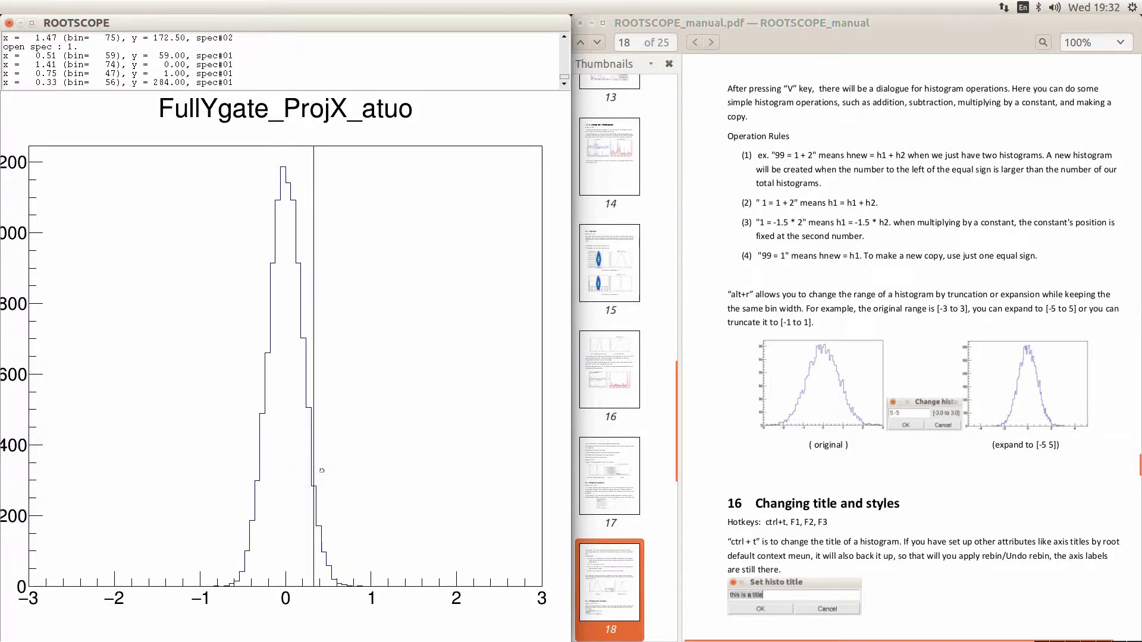
{"action": "key", "text": "alt+r"}
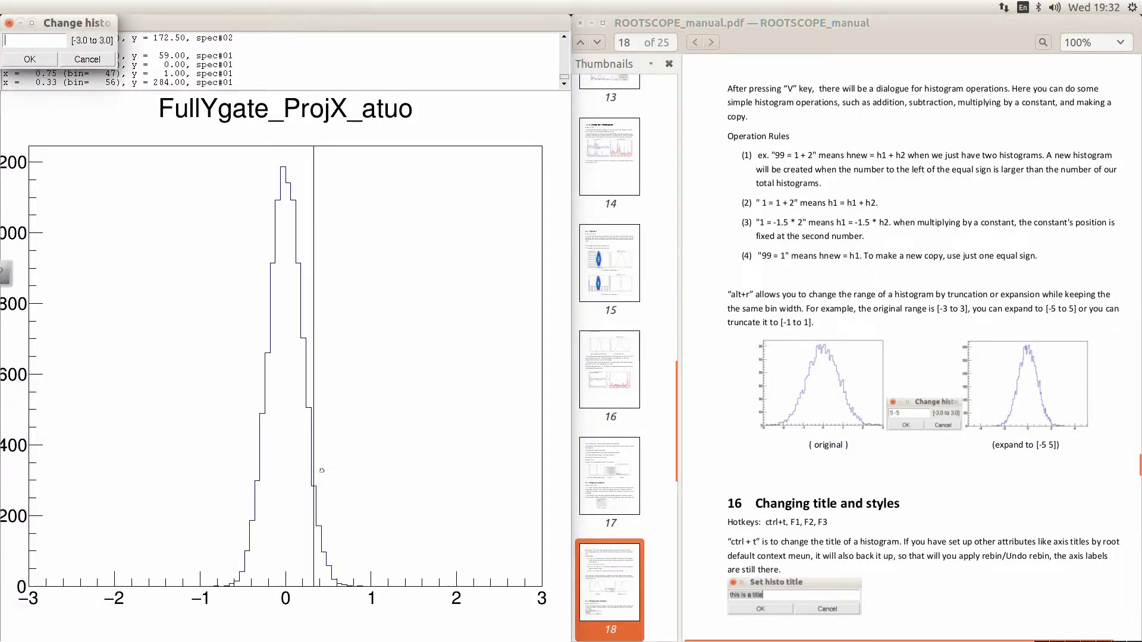
{"action": "type", "text": "0 3"}
{"action": "key", "text": "Return"}
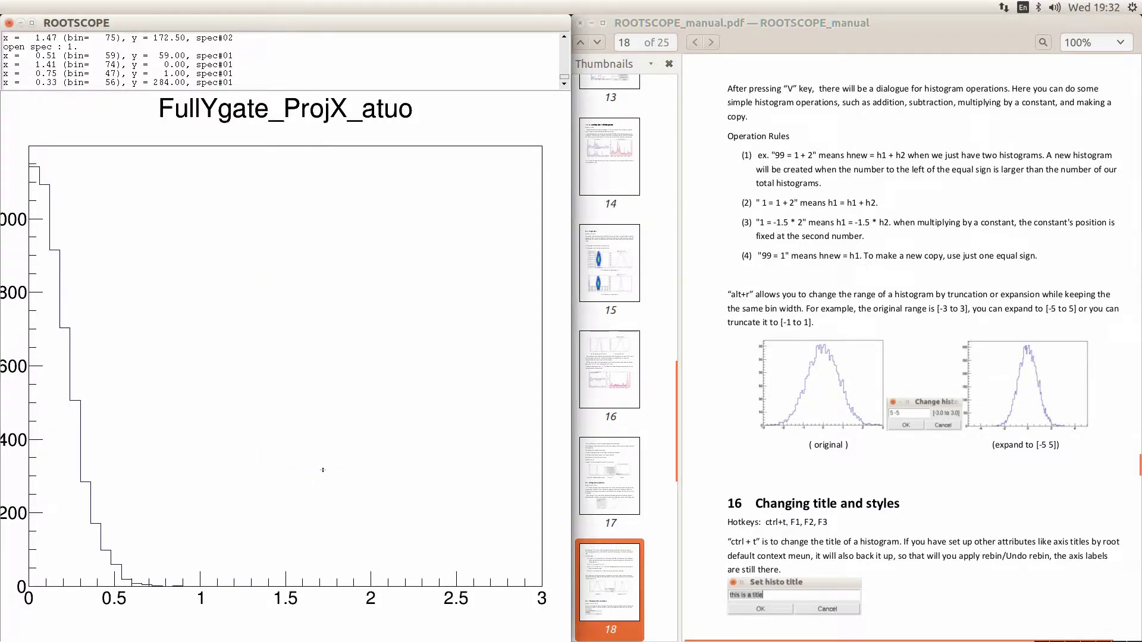
{"action": "key", "text": "alt+r"}
{"action": "type", "text": "3-3"}
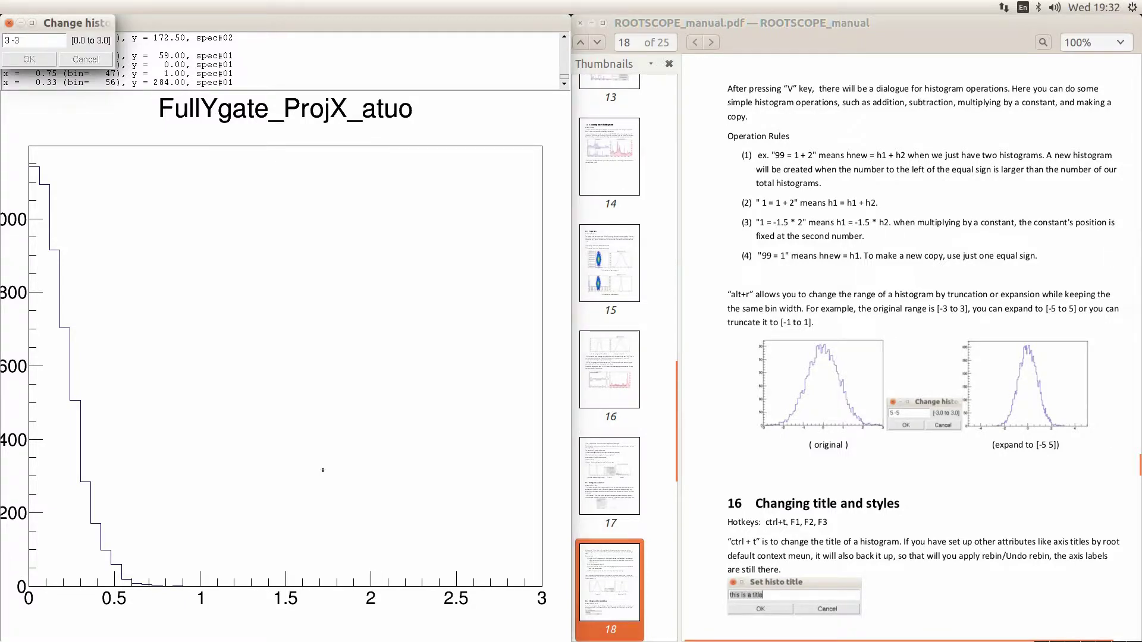
{"action": "key", "text": "Return"}
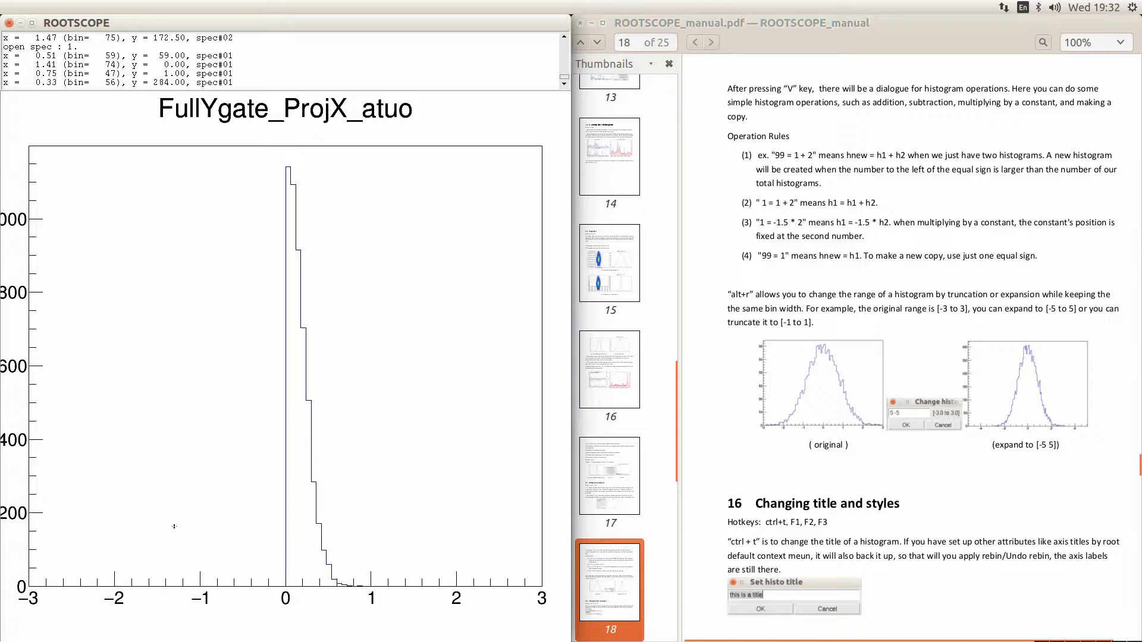
Bring up the manual's section 16 on changing title and styles, and select histogram 1
{"action": "left_click", "coordinate": [796, 484]}
{"action": "scroll", "coordinate": [796, 484], "scroll_direction": "down", "scroll_amount": 3}
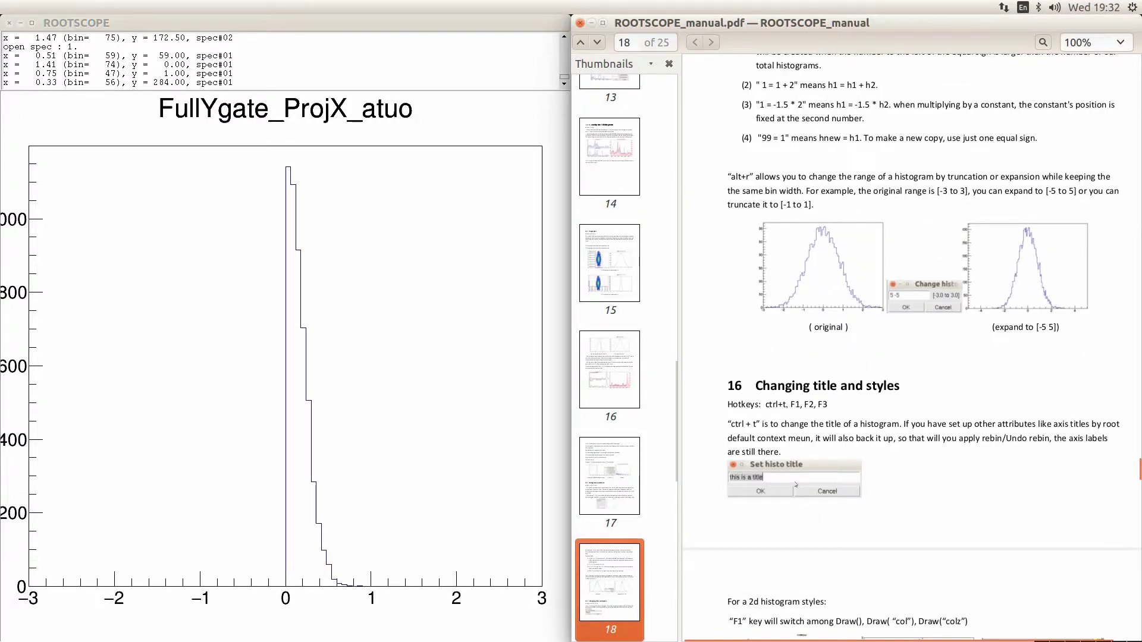
{"action": "scroll", "coordinate": [796, 484], "scroll_direction": "down", "scroll_amount": 3}
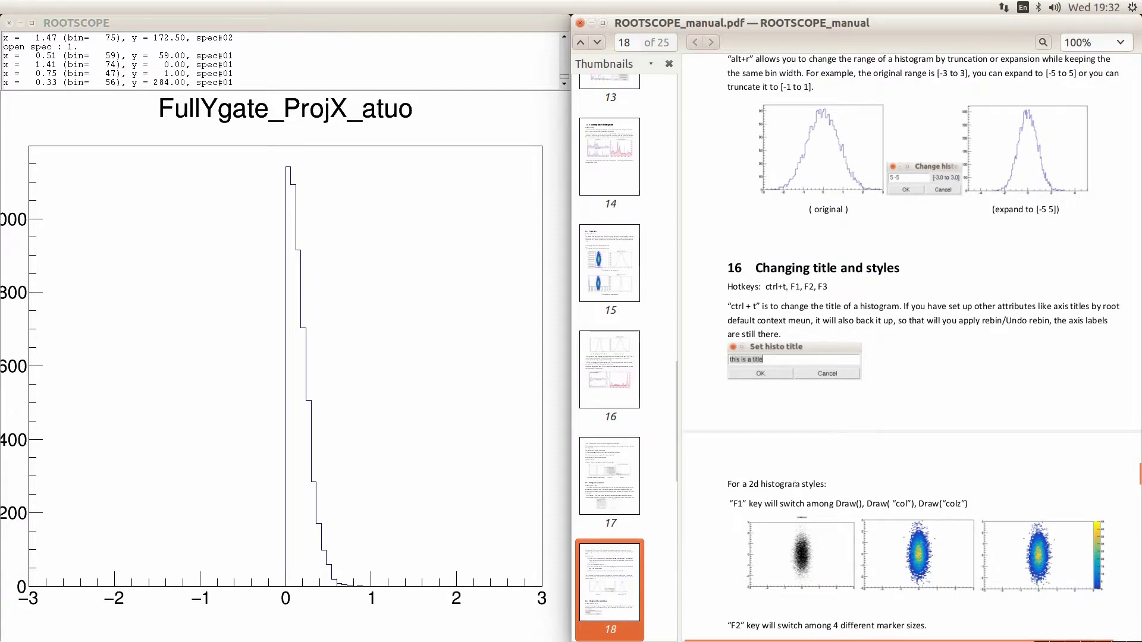
{"action": "scroll", "coordinate": [794, 482], "scroll_direction": "down", "scroll_amount": 2}
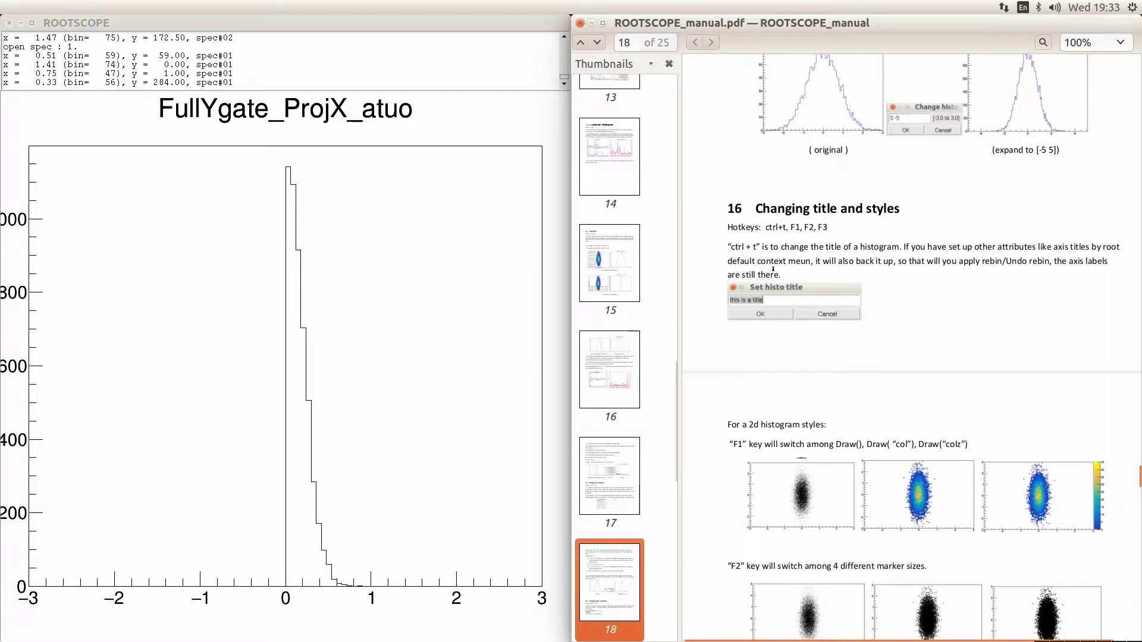
{"action": "left_click", "coordinate": [370, 301]}
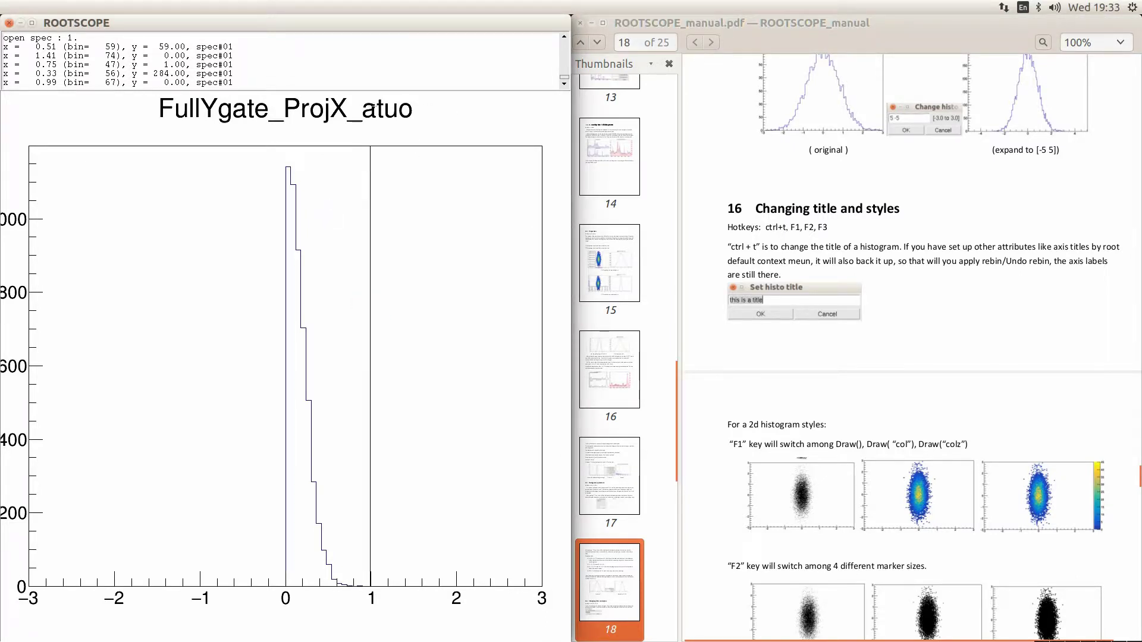
{"action": "right_click", "coordinate": [377, 111]}
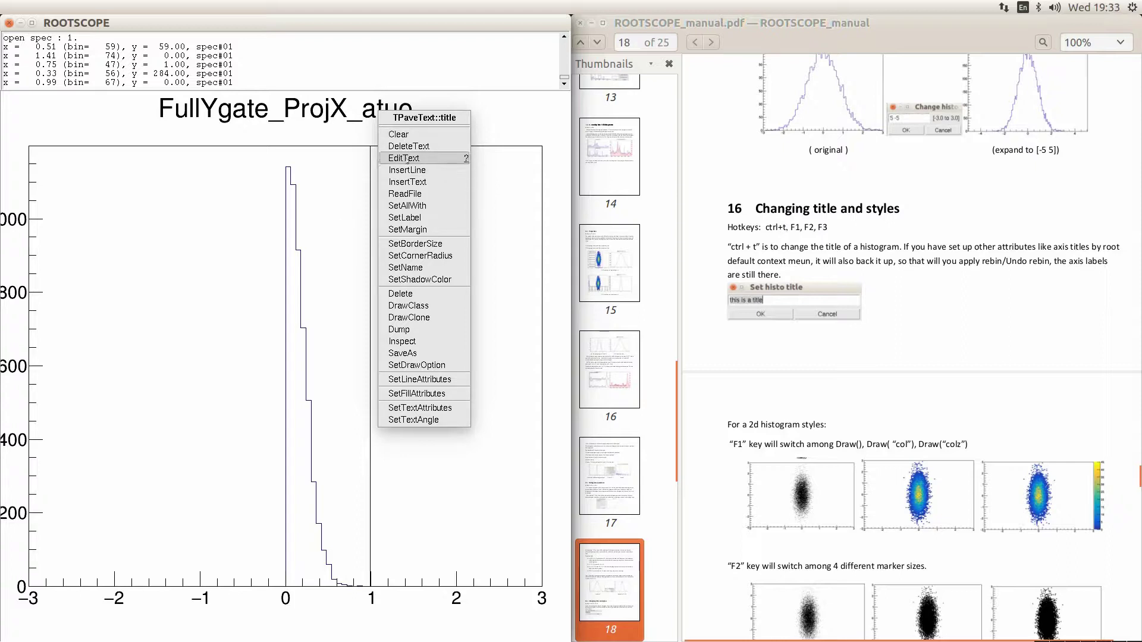
{"action": "left_click", "coordinate": [405, 157]}
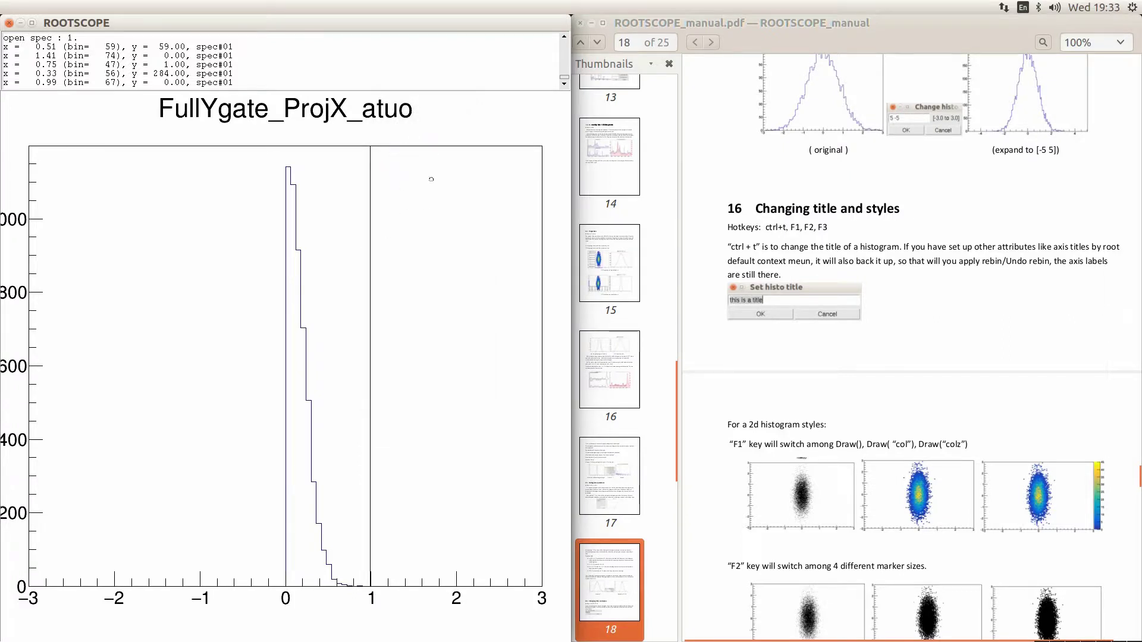
{"action": "left_click", "coordinate": [462, 119]}
Set the title of histogram 1 to "this is a title"
{"action": "left_click", "coordinate": [349, 203]}
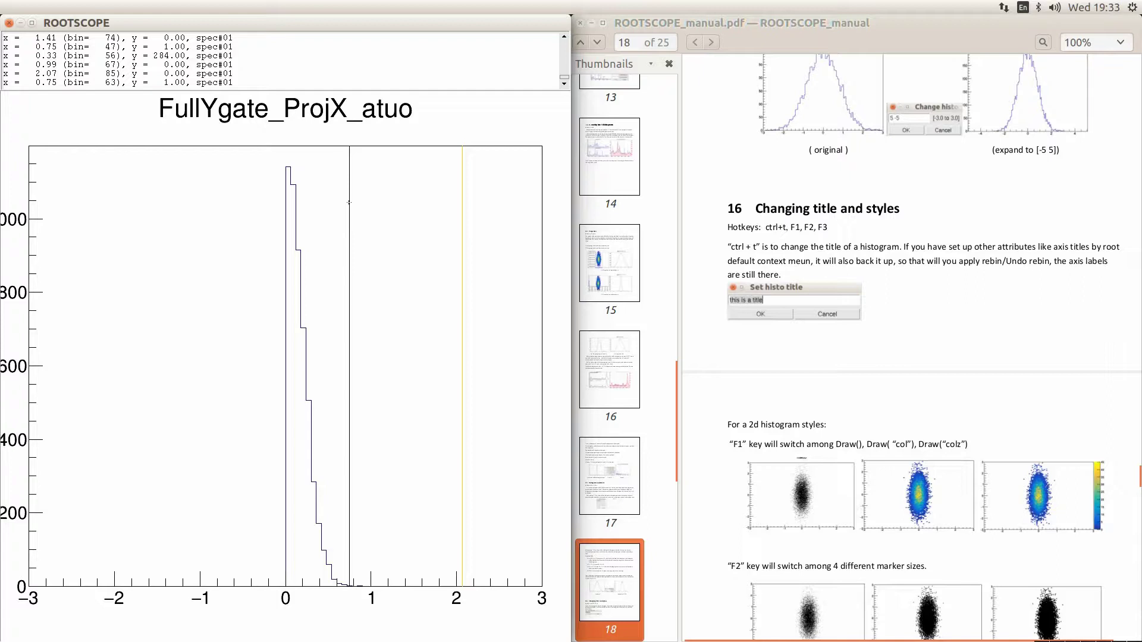
{"action": "key", "text": "ctrl+t"}
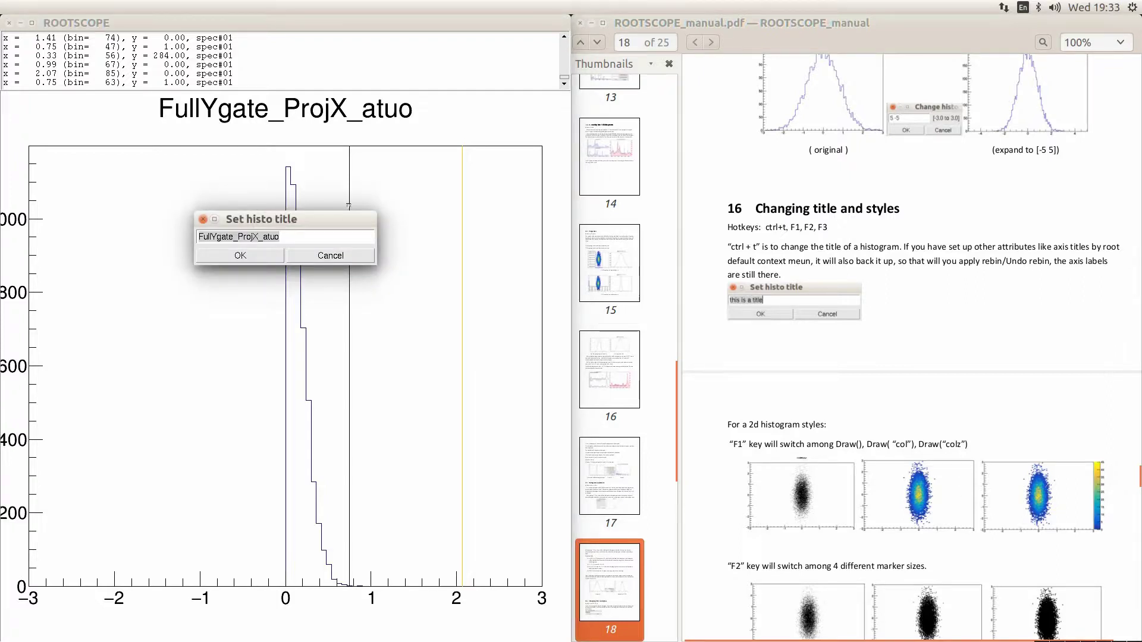
{"action": "type", "text": "this is a title"}
{"action": "key", "text": "Return"}
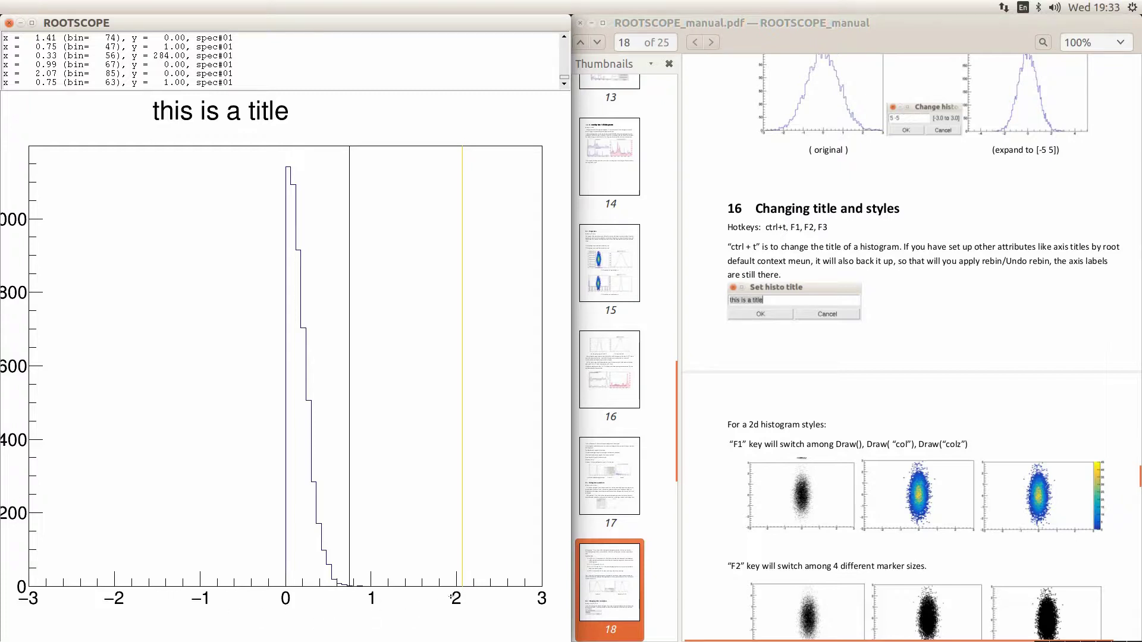
Set the title of the histogram's x-axis to "x axis"
{"action": "right_click", "coordinate": [451, 597]}
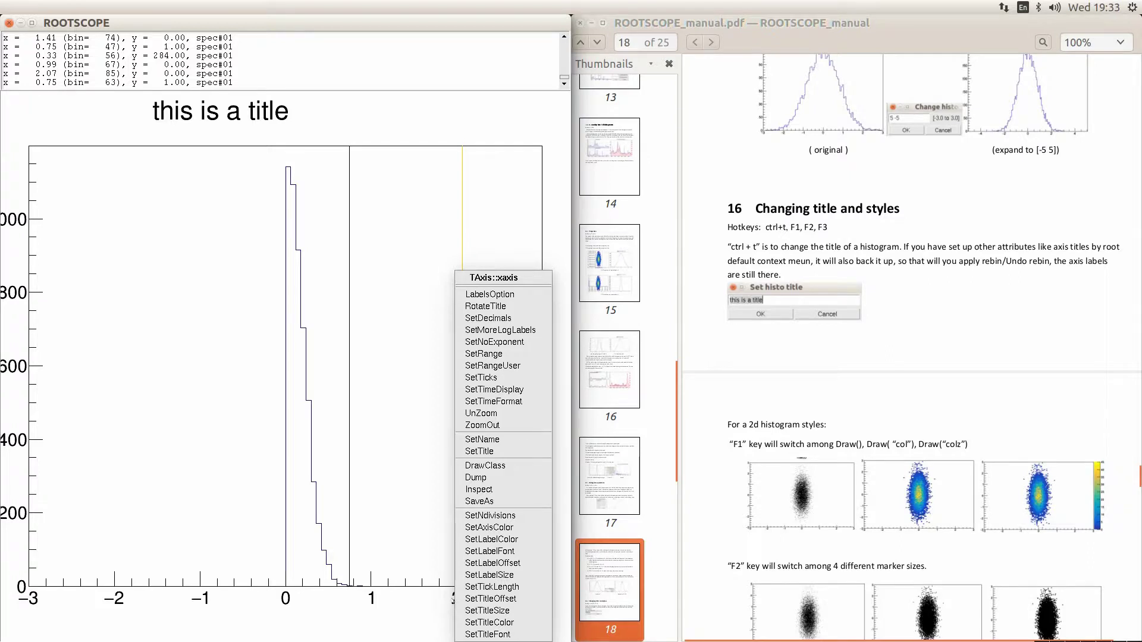
{"action": "left_click", "coordinate": [496, 454]}
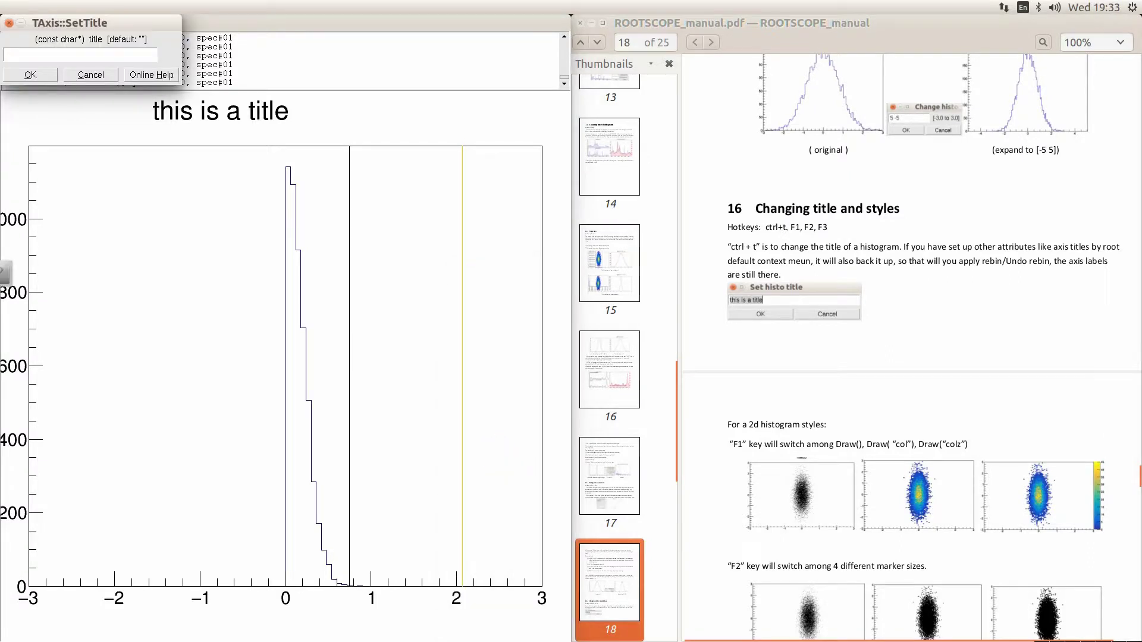
{"action": "left_click", "coordinate": [37, 51]}
{"action": "type", "text": "x axis"}
{"action": "key", "text": "Return"}
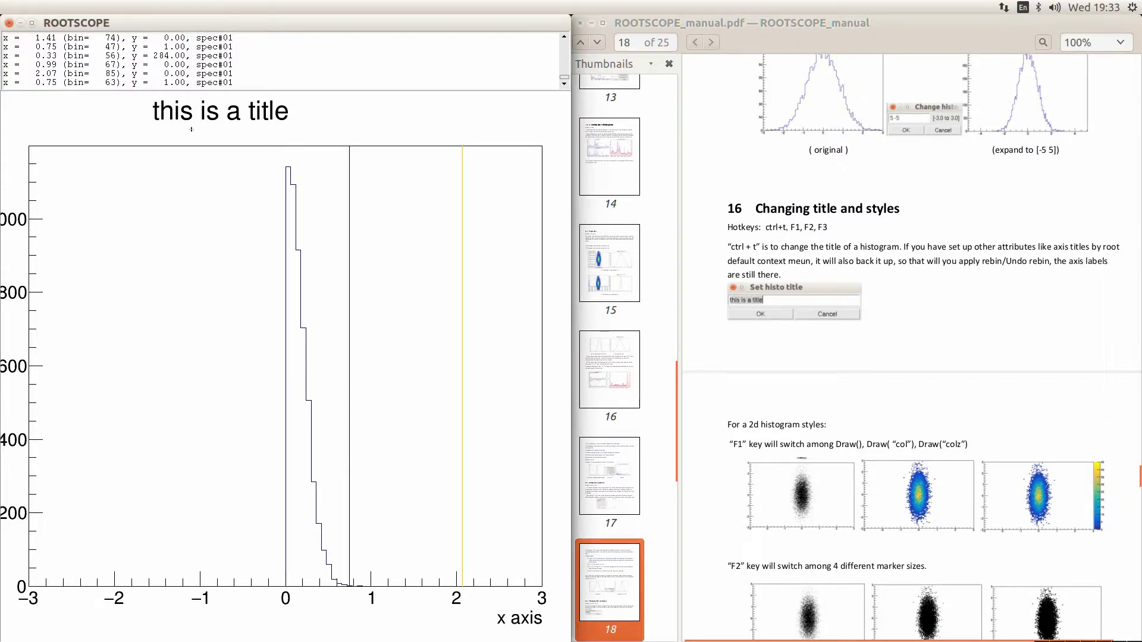
Reapply the histogram title "this is a title" to back up the x-axis label with it
{"action": "left_click", "coordinate": [266, 304]}
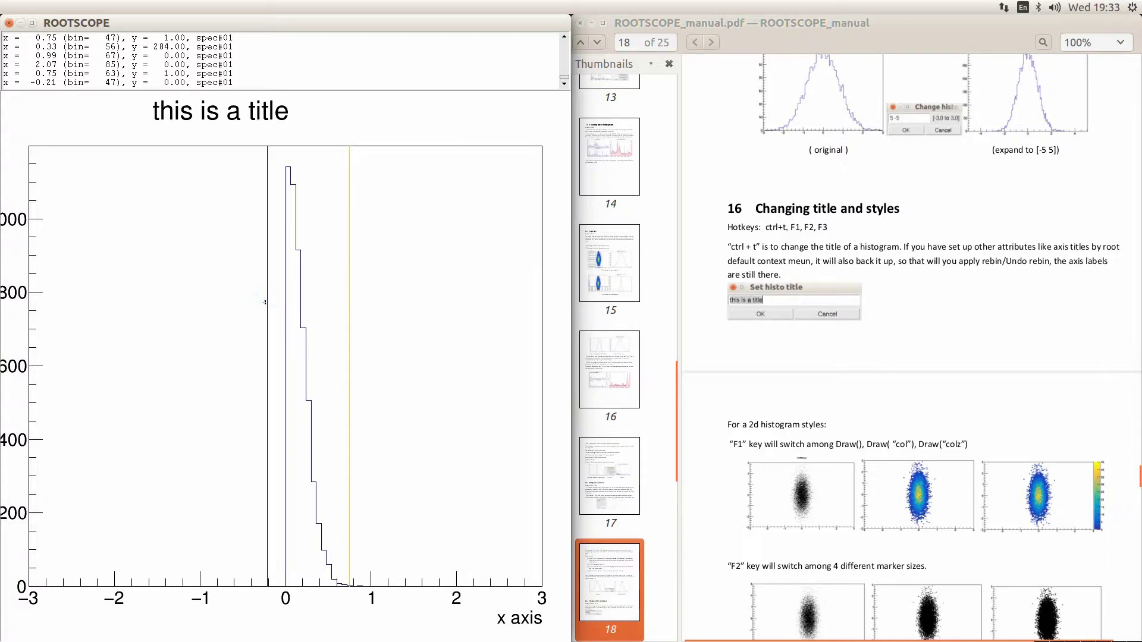
{"action": "key", "text": "ctrl+t"}
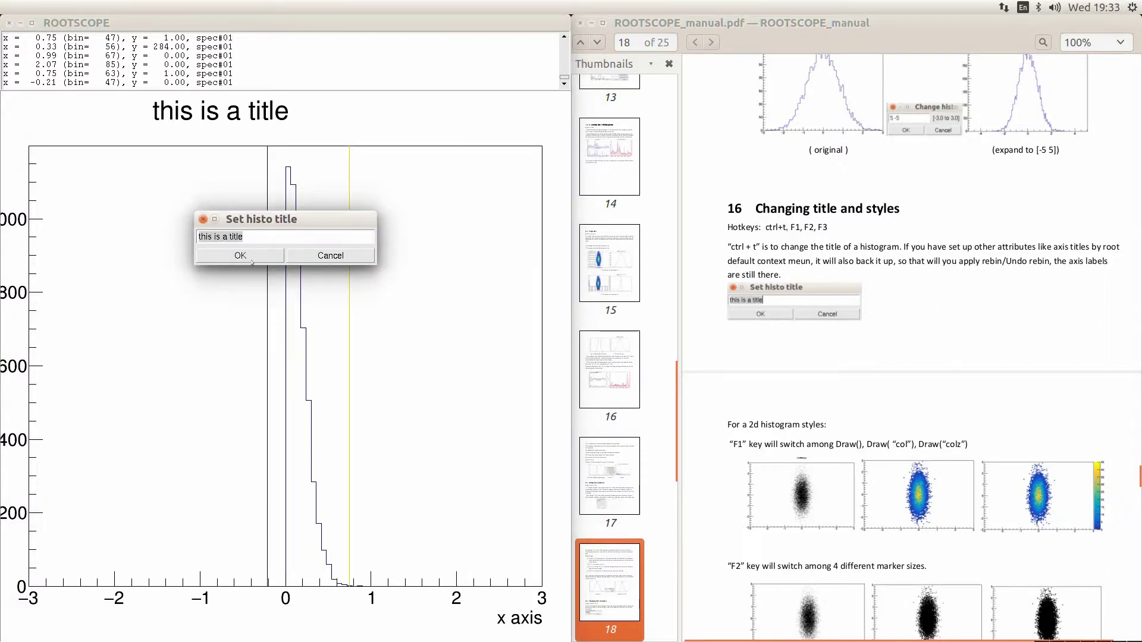
{"action": "left_click", "coordinate": [253, 260]}
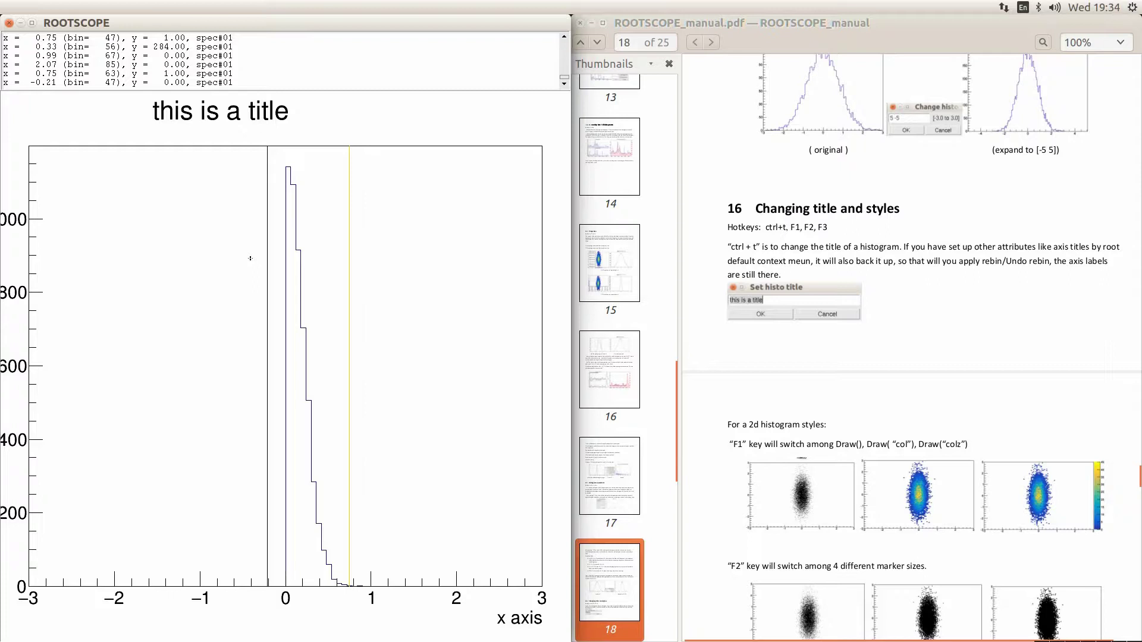
Rebin the titled histogram four times in increasing steps, and undo the rebinning to restore the original bins
{"action": "key", "text": "r"}
{"action": "key", "text": "r"}
{"action": "key", "text": "r"}
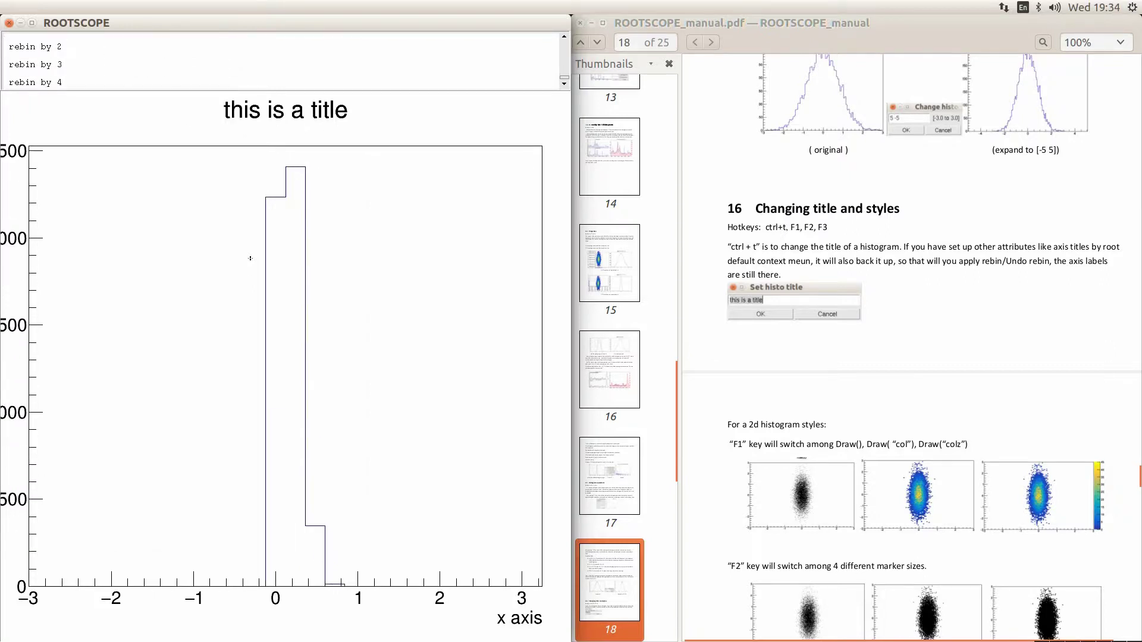
{"action": "key", "text": "r"}
{"action": "key", "text": "u"}
{"action": "key", "text": "u"}
{"action": "key", "text": "u"}
{"action": "key", "text": "u"}
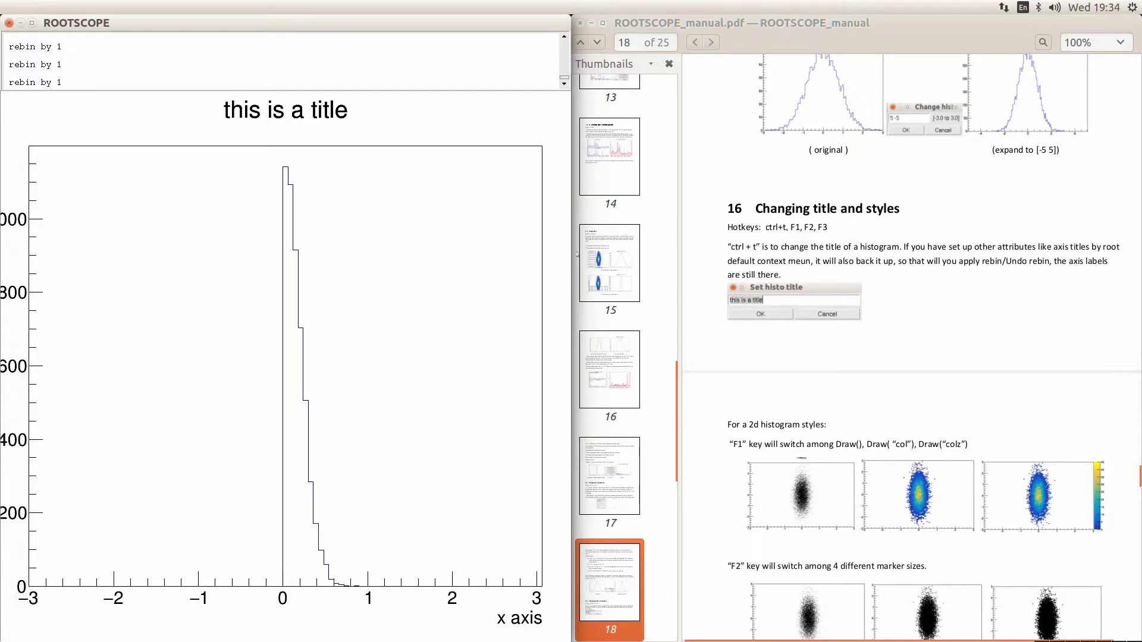
Bring up the manual's 2D histogram styles, display the 2D histogram, and cycle its drawing style through "col", "colz" and back to plain Draw()
{"action": "scroll", "coordinate": [925, 311], "scroll_direction": "down", "scroll_amount": 3}
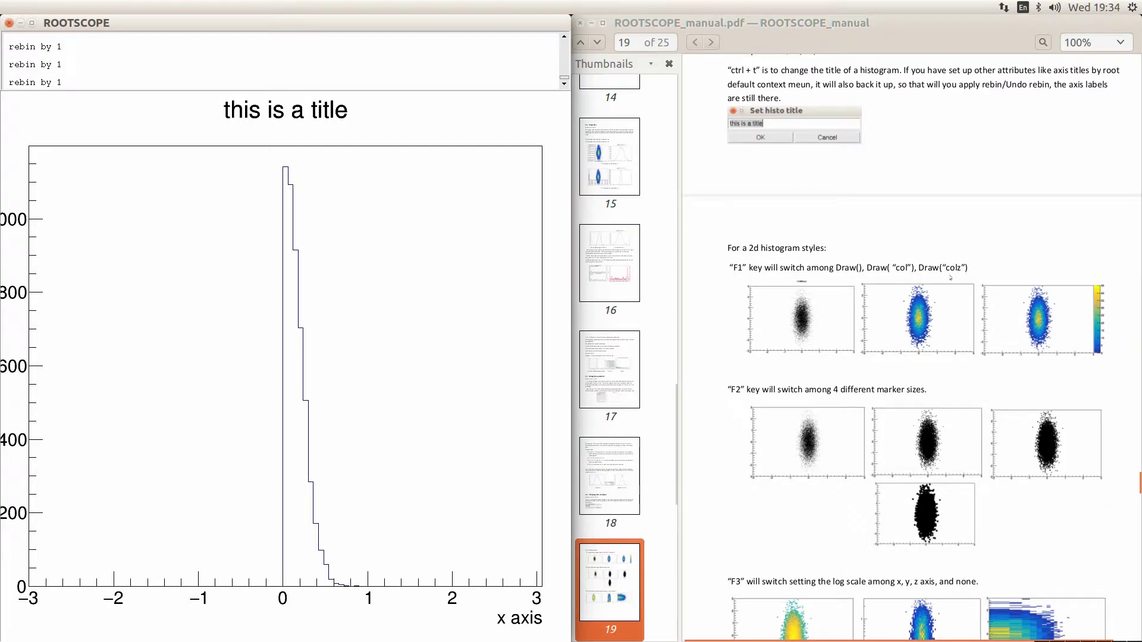
{"action": "left_click", "coordinate": [443, 312]}
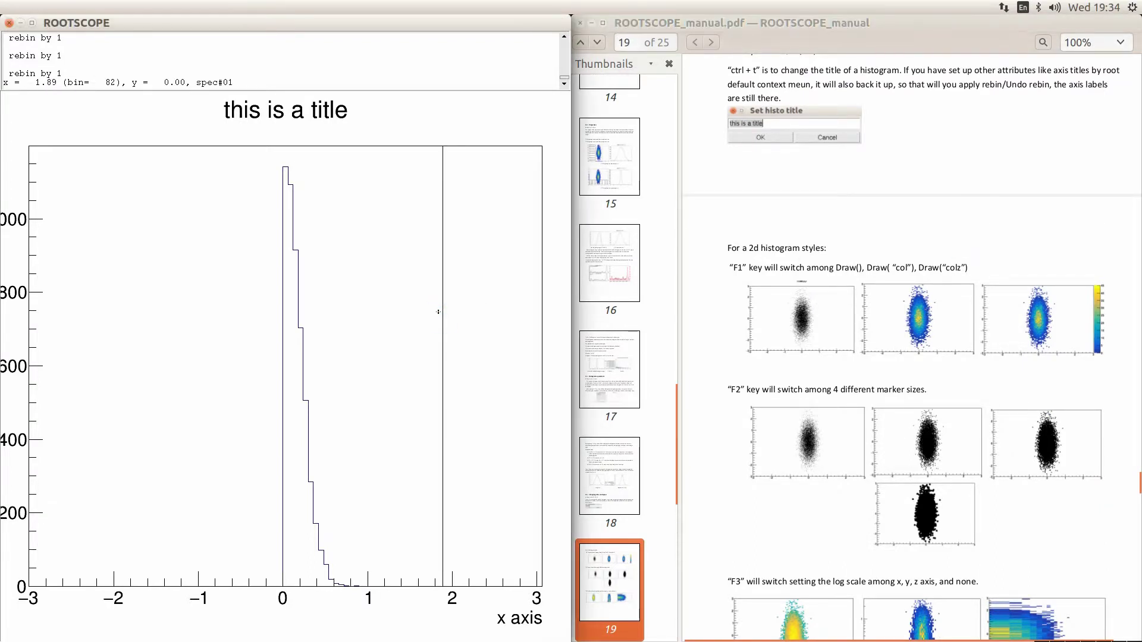
{"action": "key", "text": "Down"}
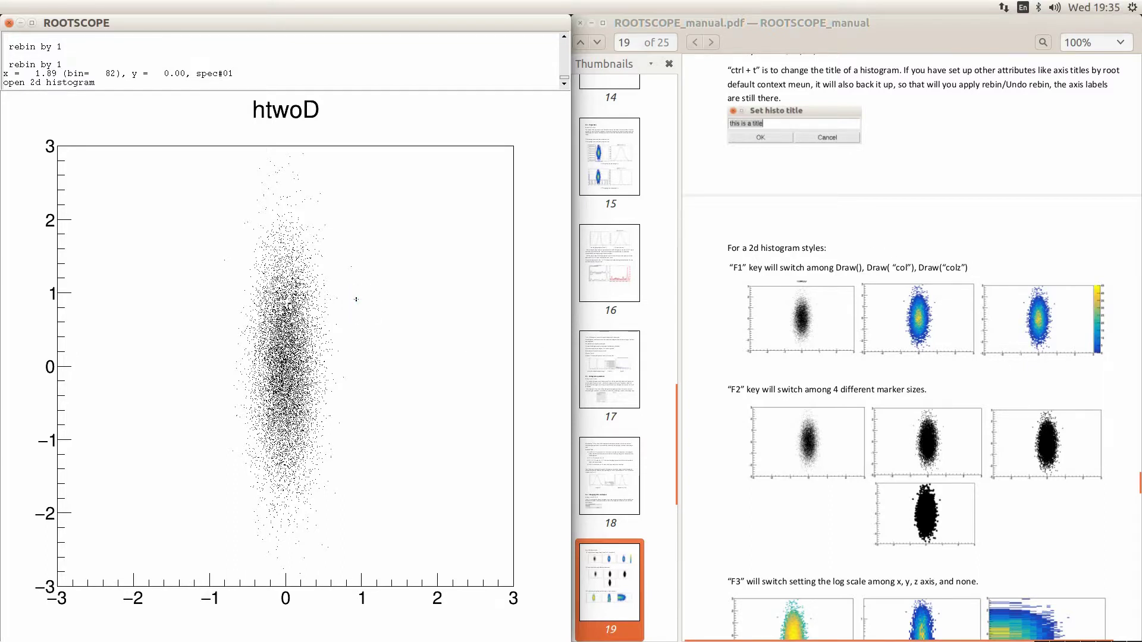
{"action": "key", "text": "F1"}
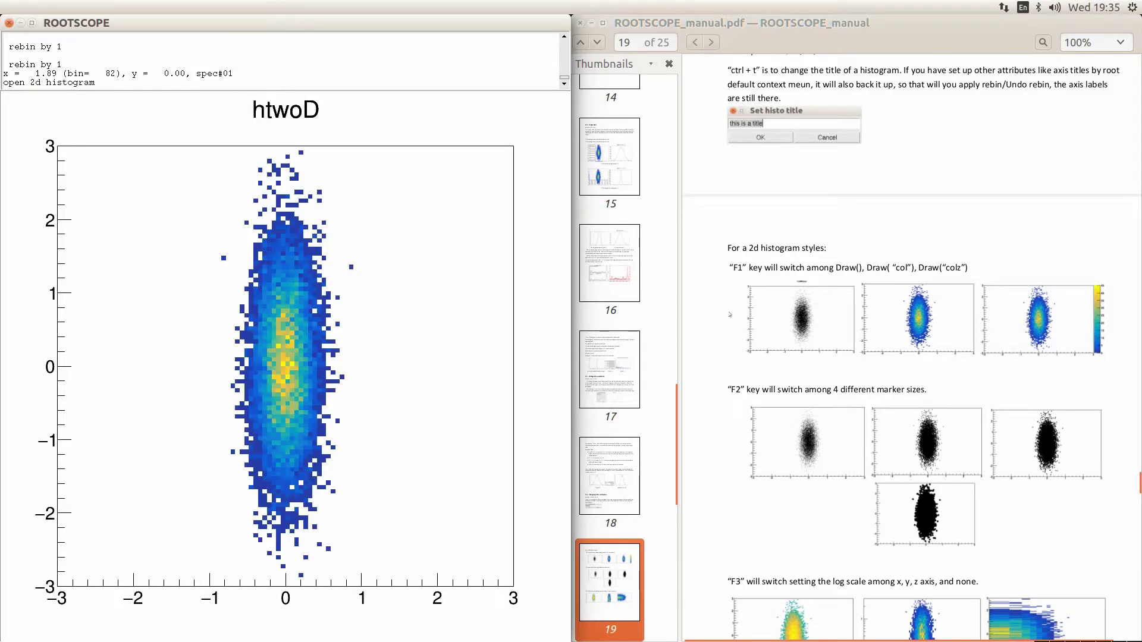
{"action": "key", "text": "F1"}
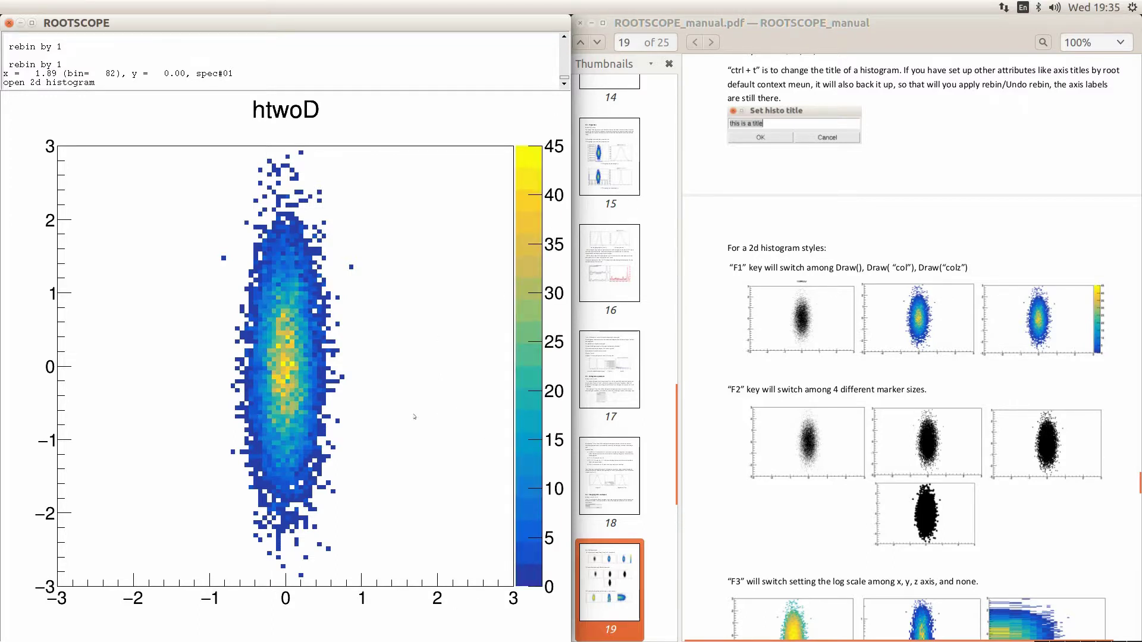
{"action": "key", "text": "F1"}
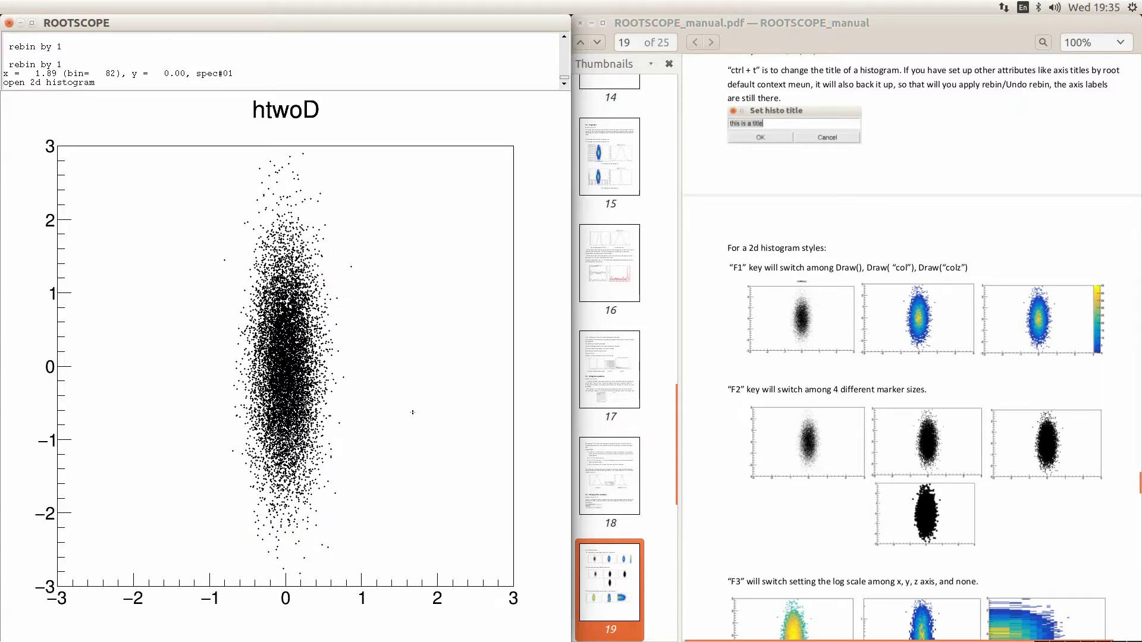
Cycle the 2D histogram's markers through the four available sizes, following the manual, and finish on an enlarged marker size
{"action": "key", "text": "F2"}
{"action": "key", "text": "F2"}
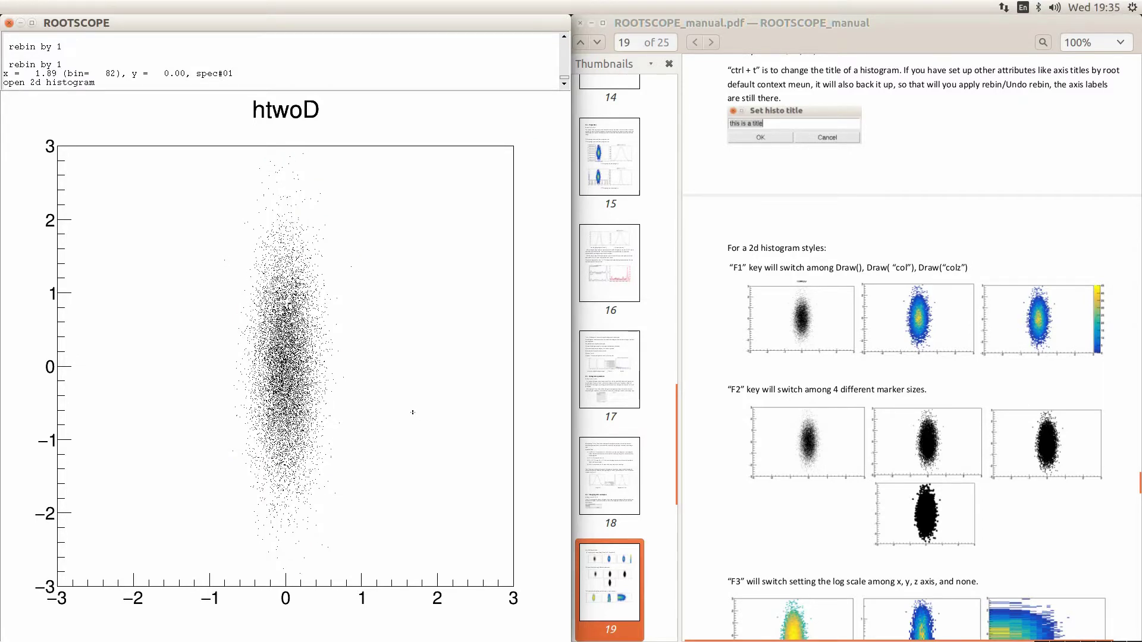
{"action": "key", "text": "F2"}
{"action": "key", "text": "F2"}
{"action": "key", "text": "F2"}
{"action": "key", "text": "F2"}
{"action": "left_click", "coordinate": [741, 442]}
{"action": "scroll", "coordinate": [741, 442], "scroll_direction": "down", "scroll_amount": 3}
{"action": "left_click", "coordinate": [433, 427]}
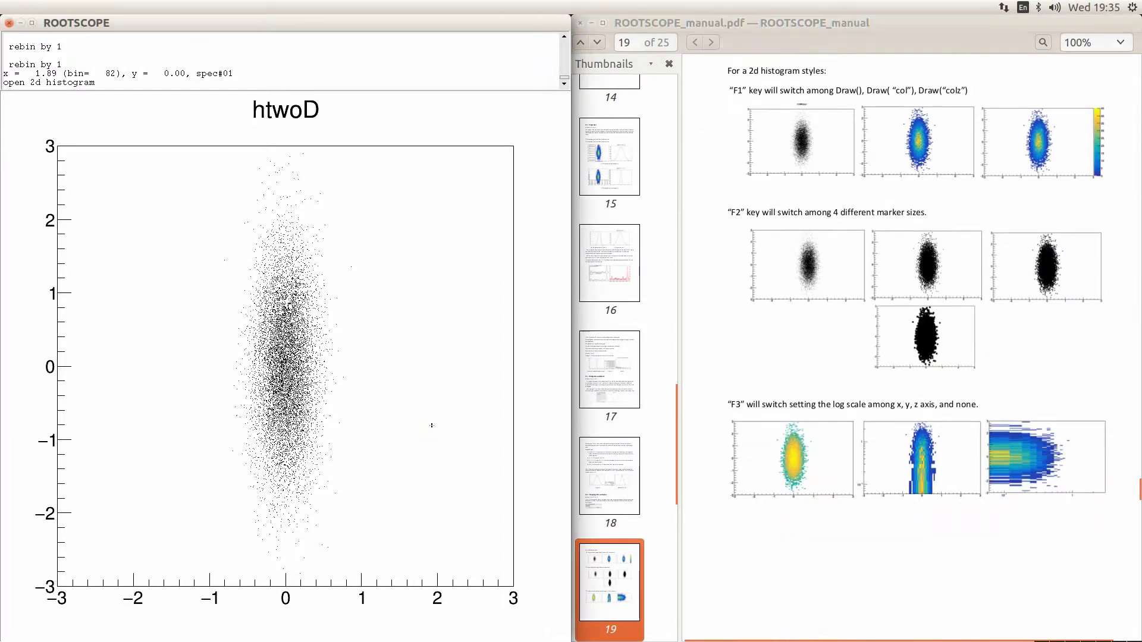
{"action": "key", "text": "F2"}
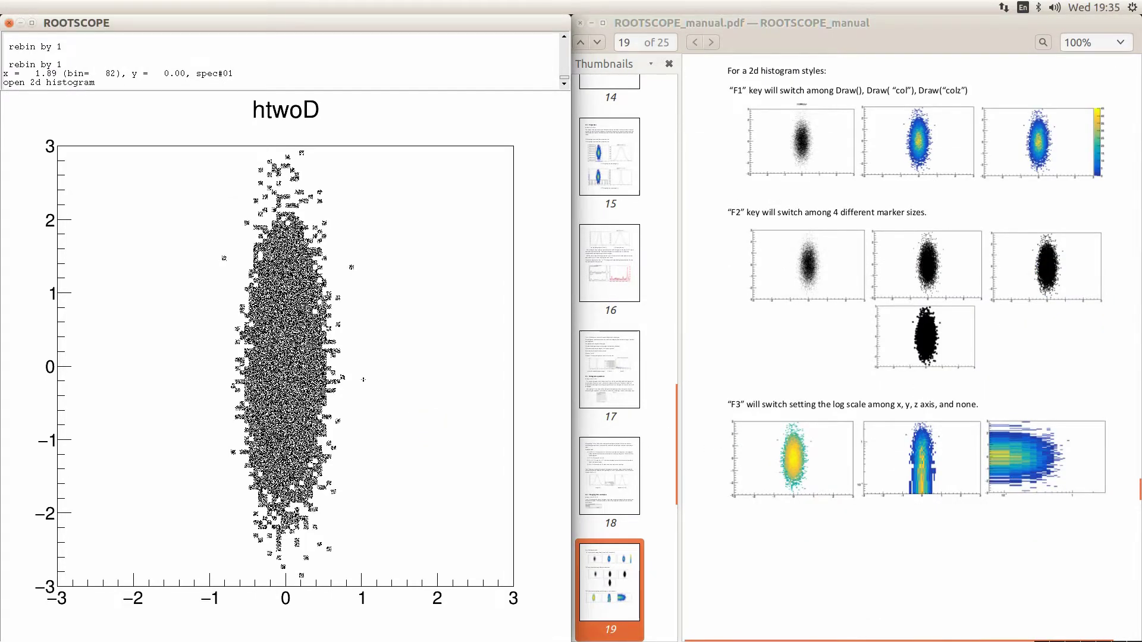
Switch the 2D histogram to a colour drawing style and cycle its log scale through the z, y and x axes, finishing with none
{"action": "key", "text": "F1"}
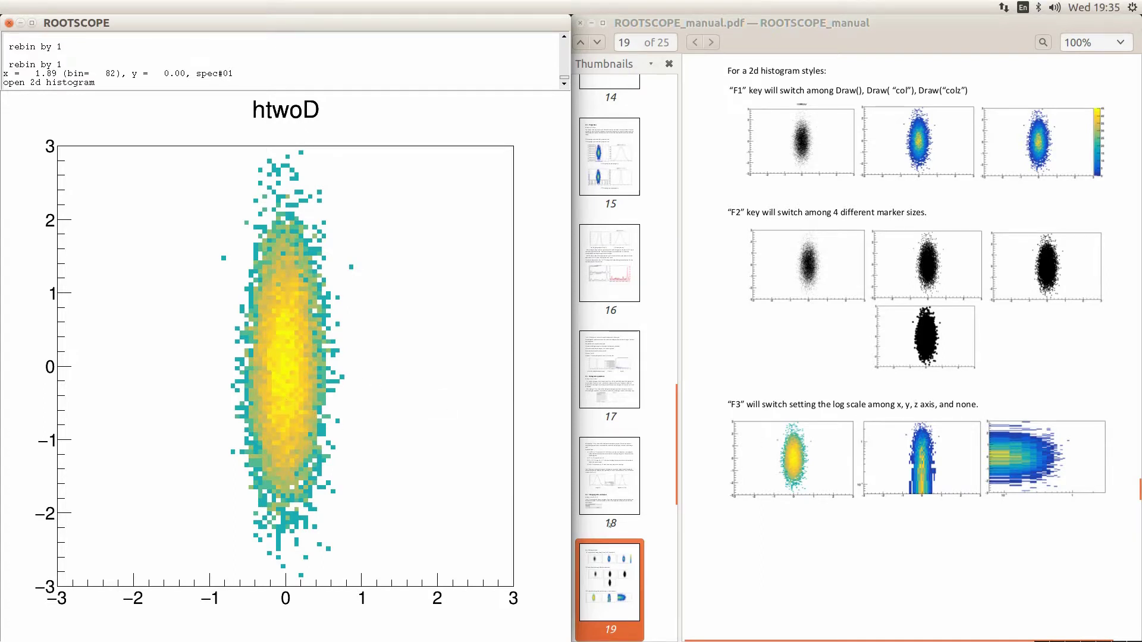
{"action": "key", "text": "F3"}
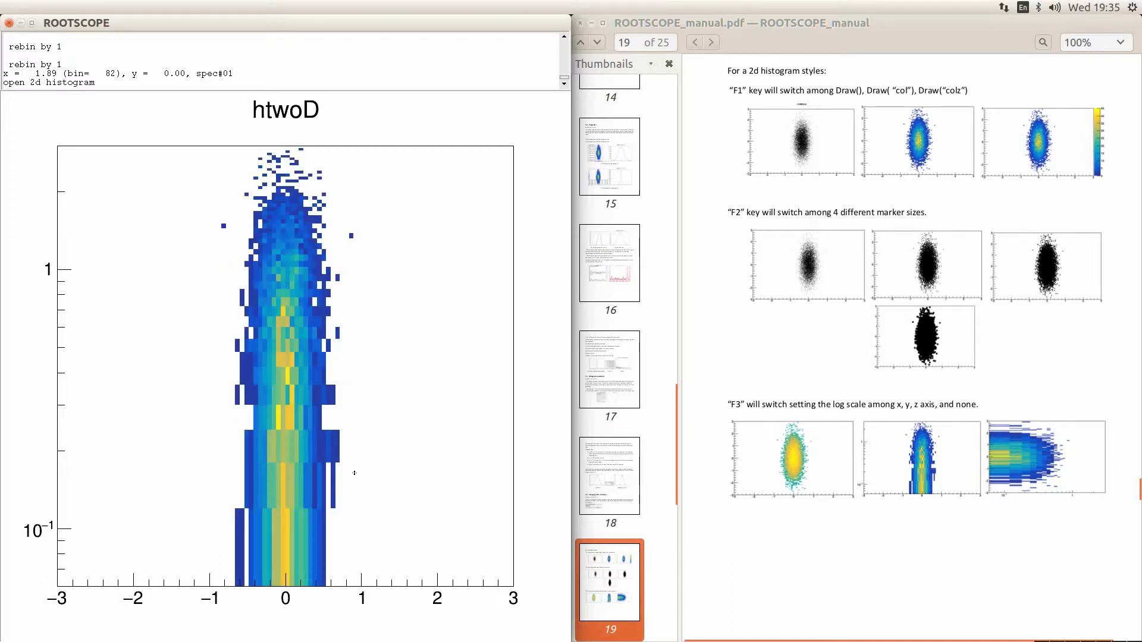
{"action": "key", "text": "F3"}
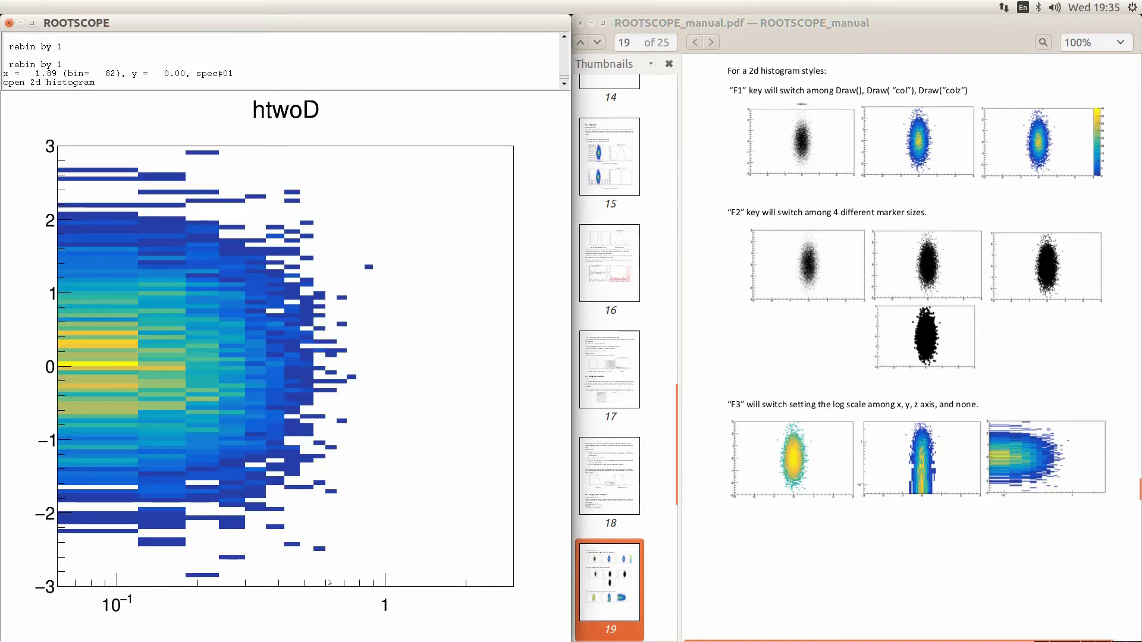
{"action": "key", "text": "F3"}
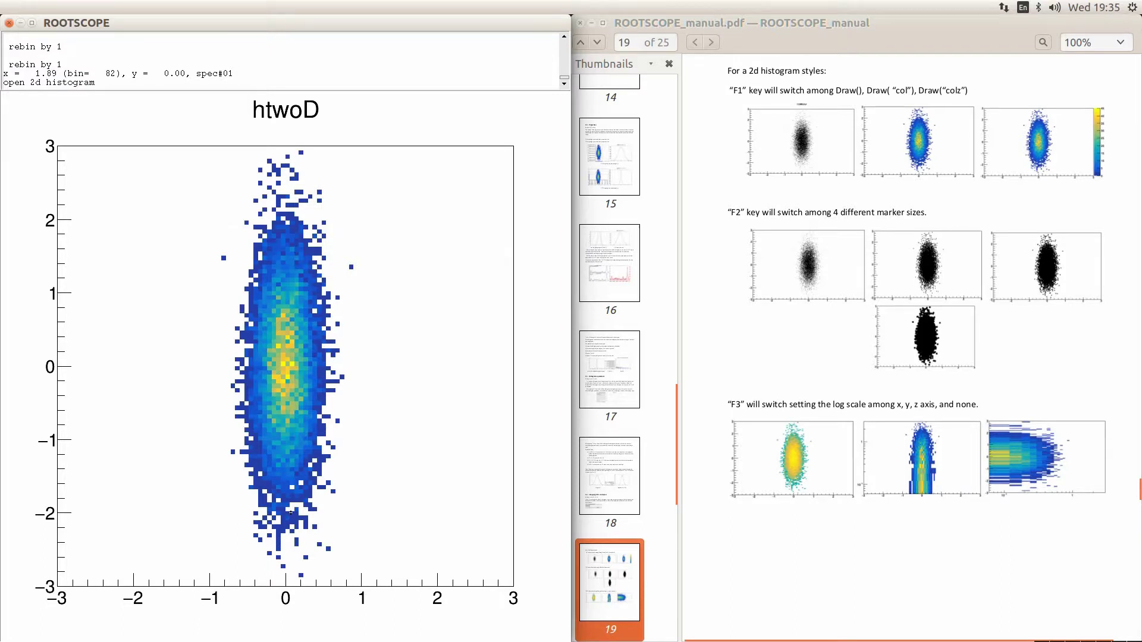
{"action": "key", "text": "F3"}
{"action": "key", "text": "F3"}
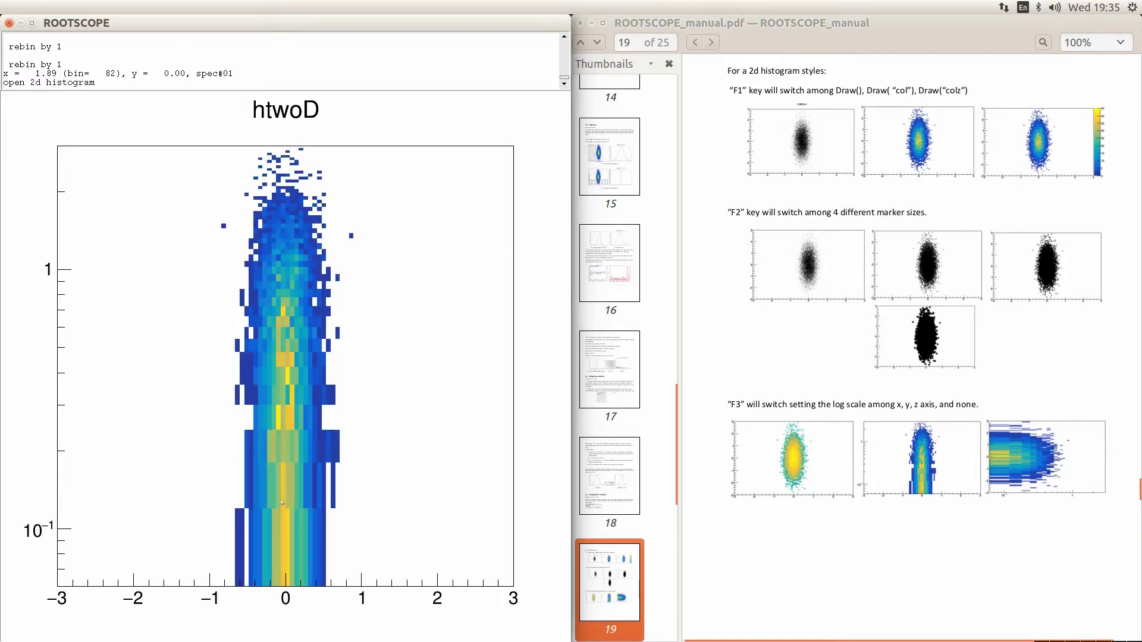
{"action": "key", "text": "F3"}
{"action": "key", "text": "F3"}
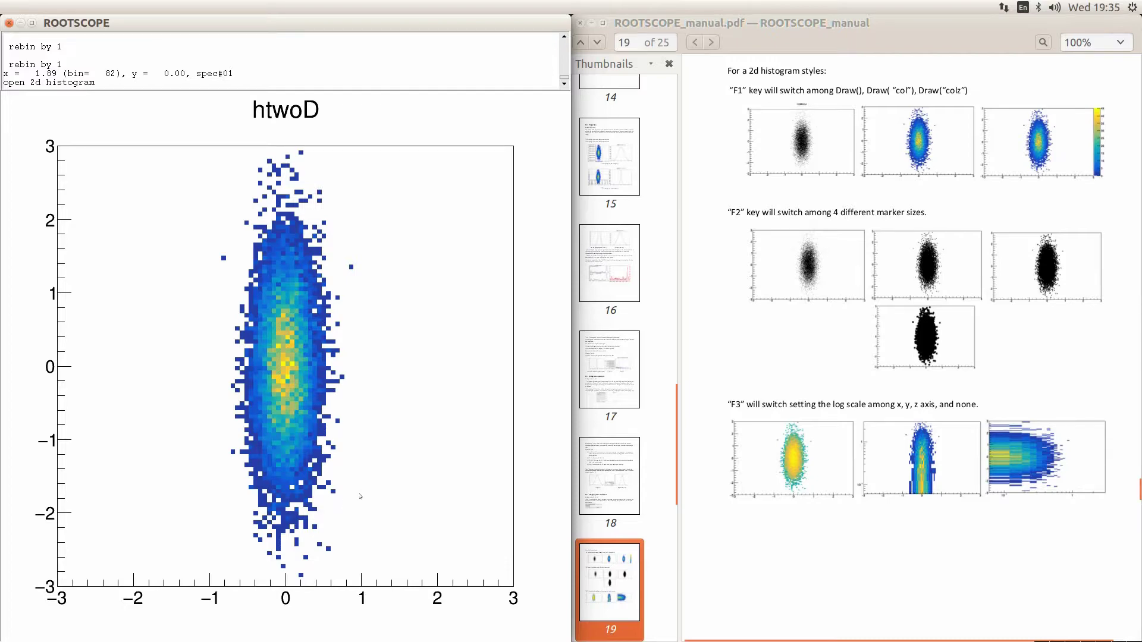
Bring up the manual's 1D histogram styles and display 1D histogram 1, followed by histogram 2
{"action": "scroll", "coordinate": [778, 408], "scroll_direction": "down", "scroll_amount": 10}
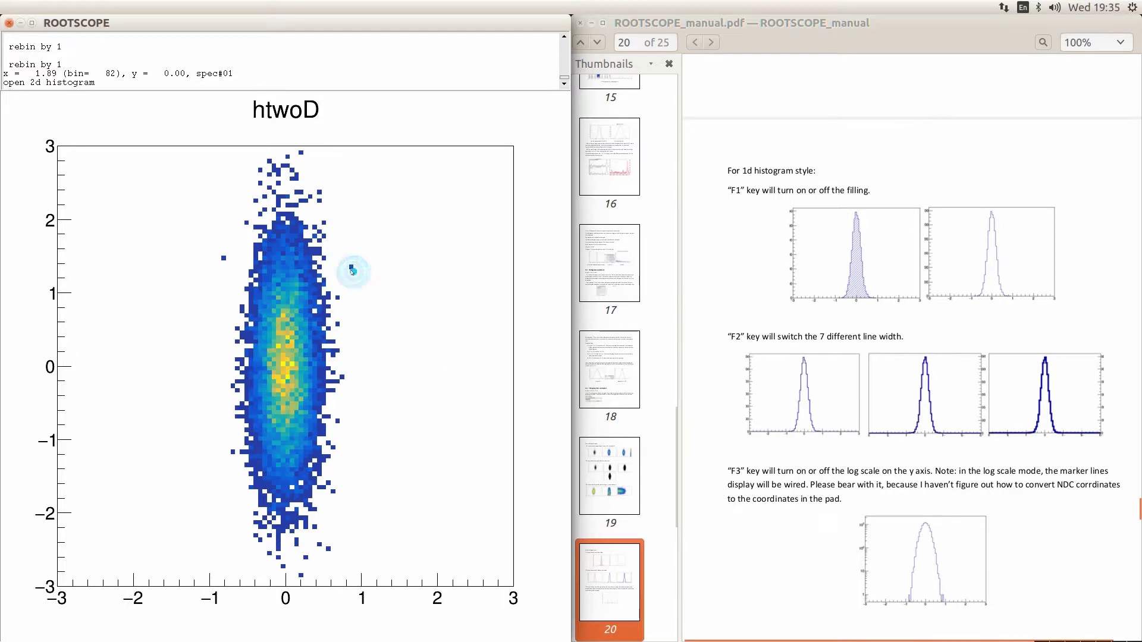
{"action": "type", "text": "1"}
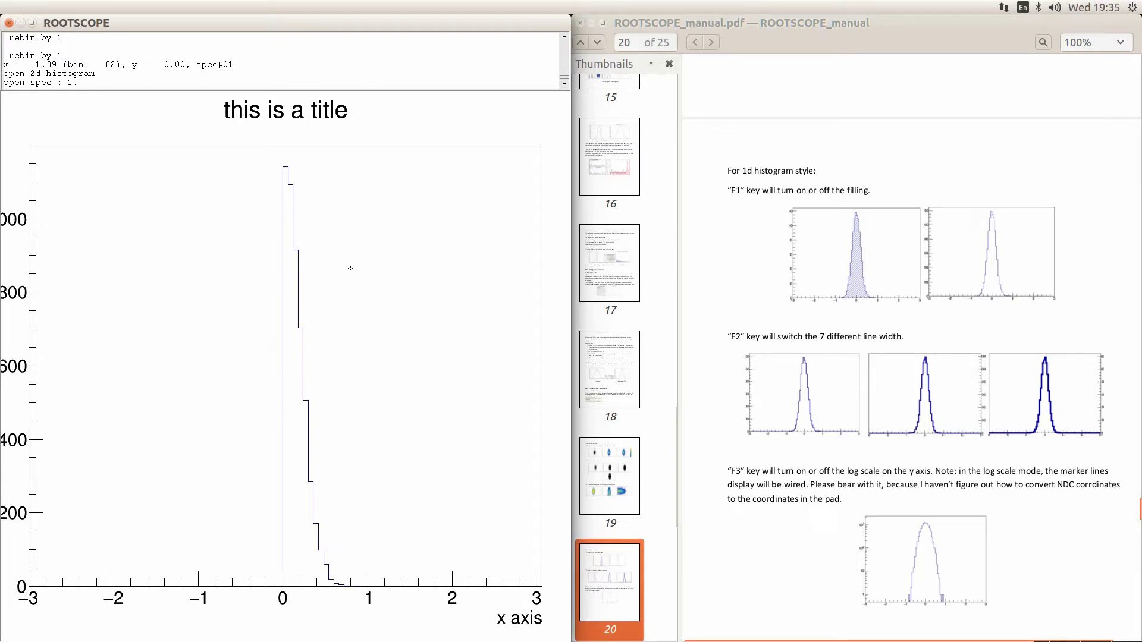
{"action": "type", "text": "d2"}
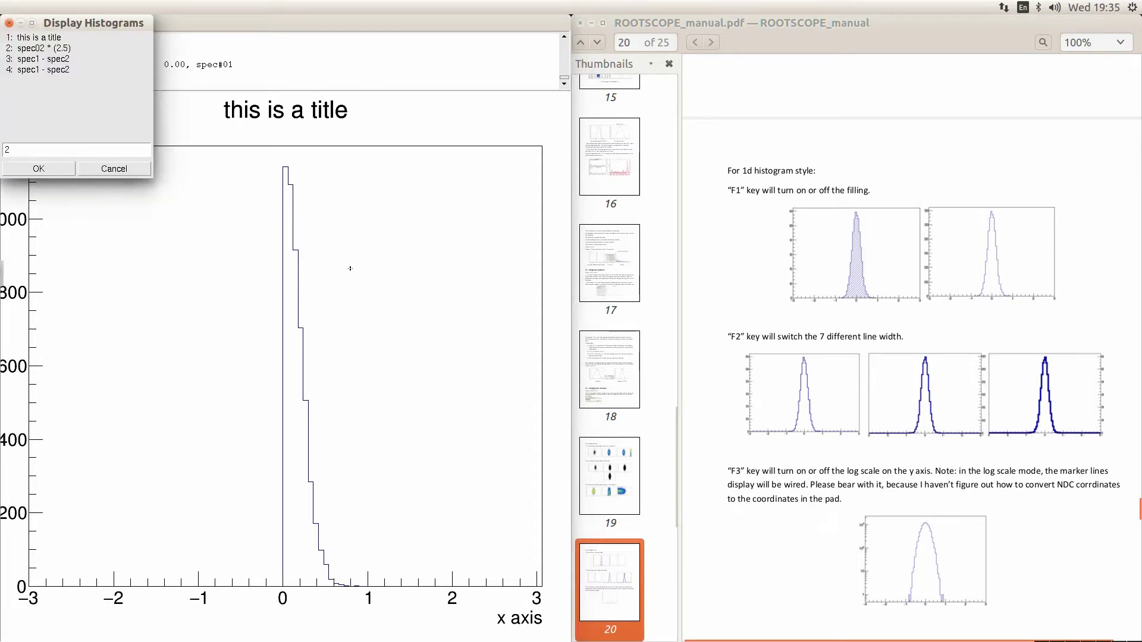
{"action": "key", "text": "Return"}
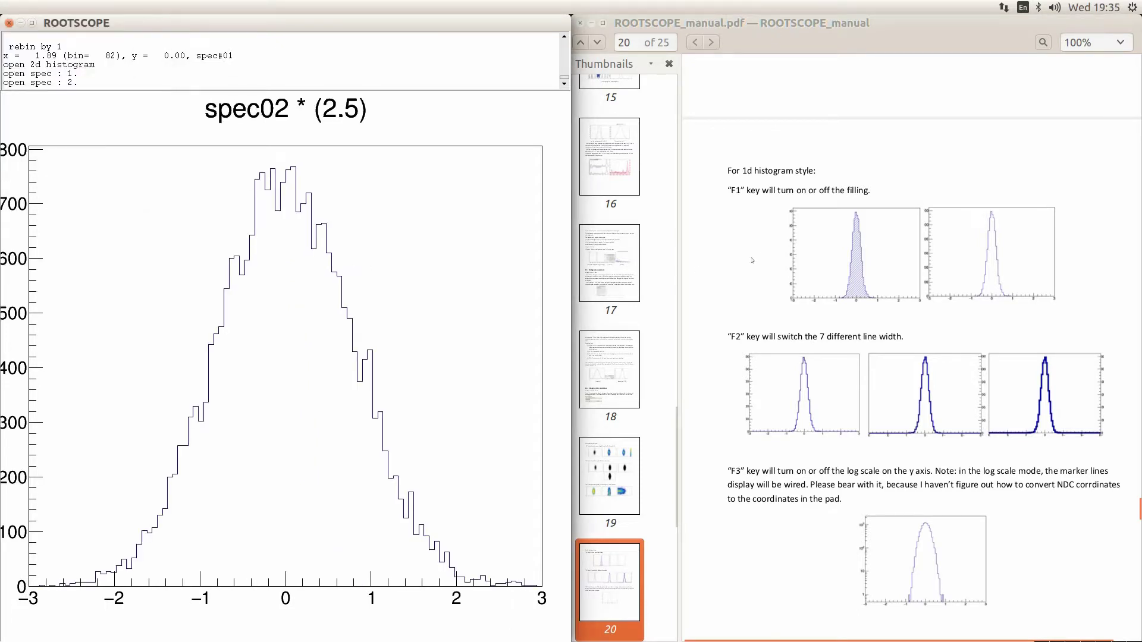
Toggle the filling of the "spec02 * (2.5)" histogram on and off repeatedly, and leave it filled
{"action": "left_click", "coordinate": [446, 273]}
{"action": "key", "text": "F1"}
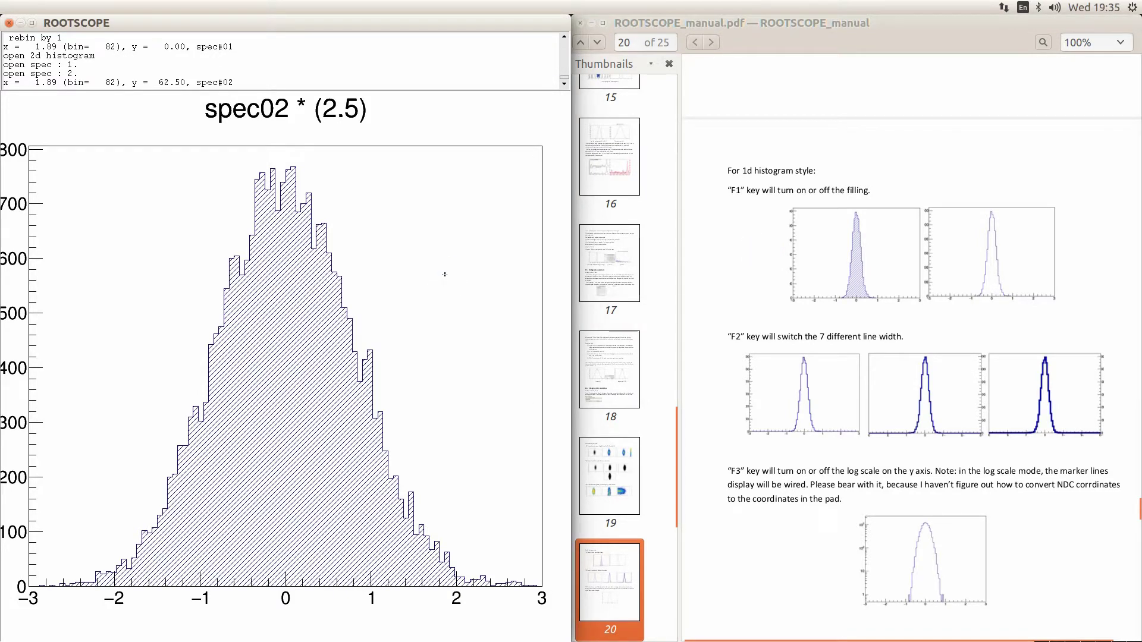
{"action": "key", "text": "F1"}
{"action": "key", "text": "F1"}
{"action": "key", "text": "F1"}
{"action": "key", "text": "F1"}
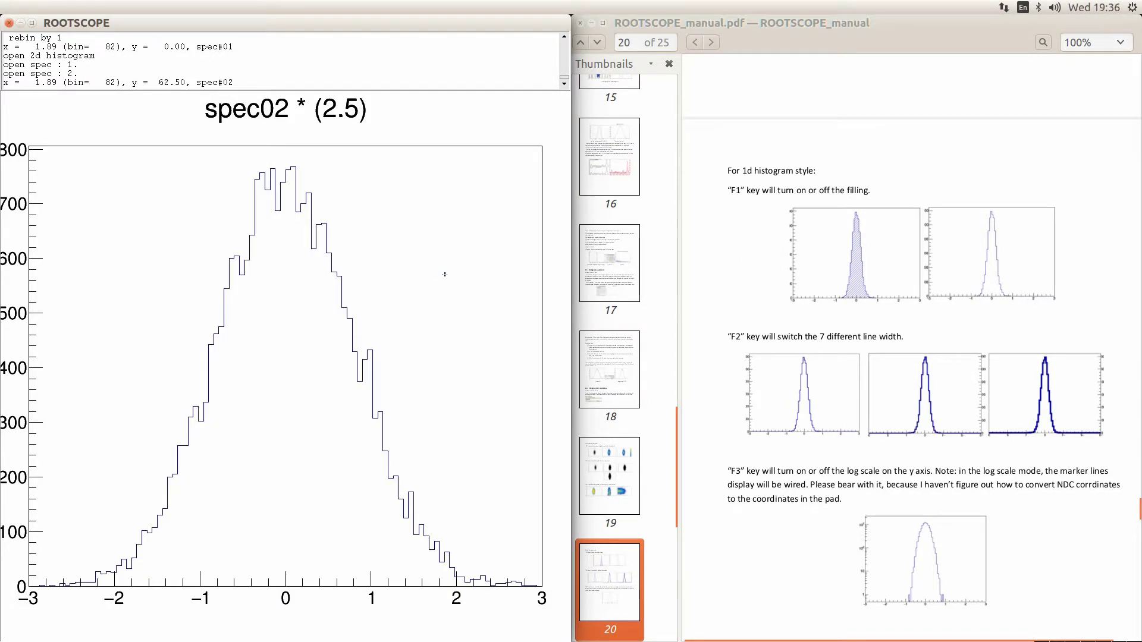
{"action": "key", "text": "F1"}
{"action": "key", "text": "F1"}
{"action": "key", "text": "F1"}
{"action": "key", "text": "F1"}
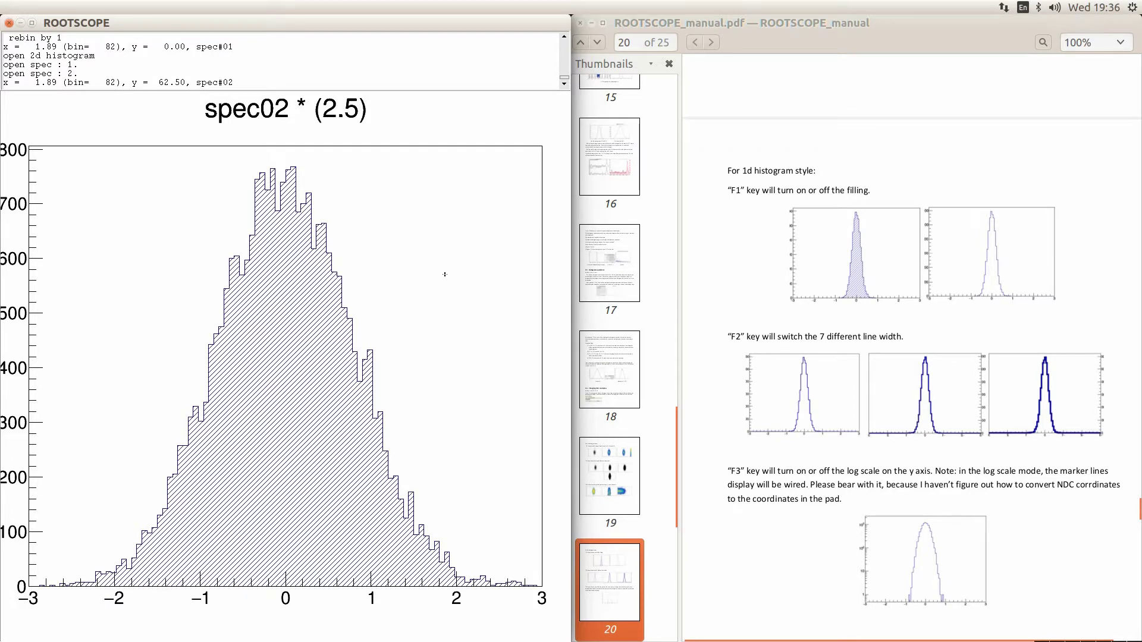
{"action": "key", "text": "F1"}
{"action": "key", "text": "F1"}
Cycle the filled 1D histogram's outline through the increasing line widths and return it to the thinnest line
{"action": "key", "text": "F2"}
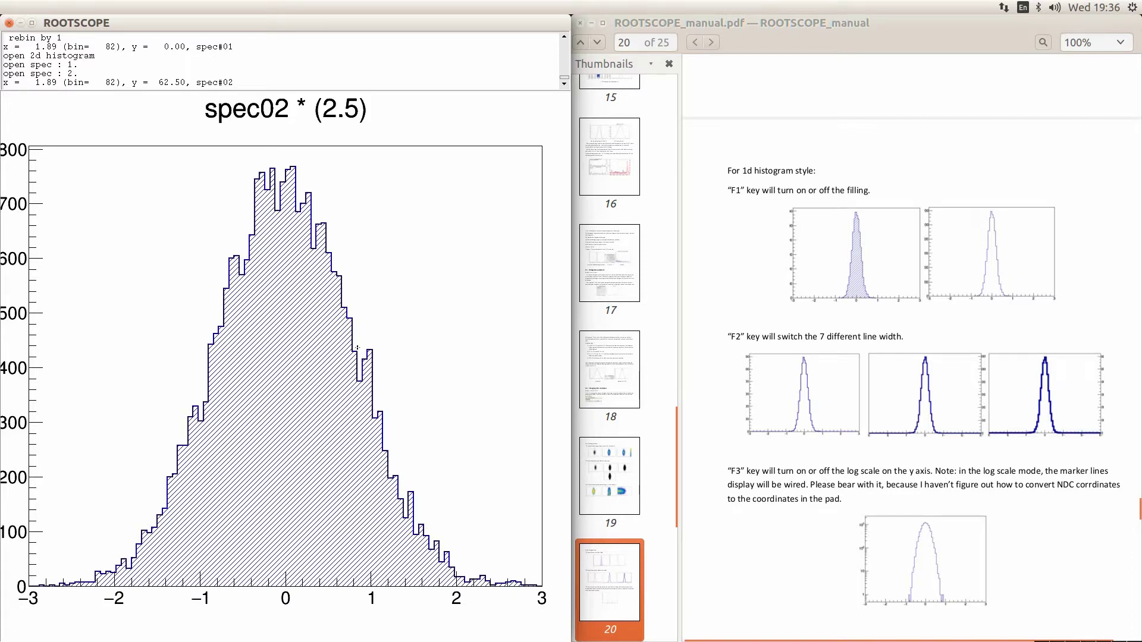
{"action": "key", "text": "F2"}
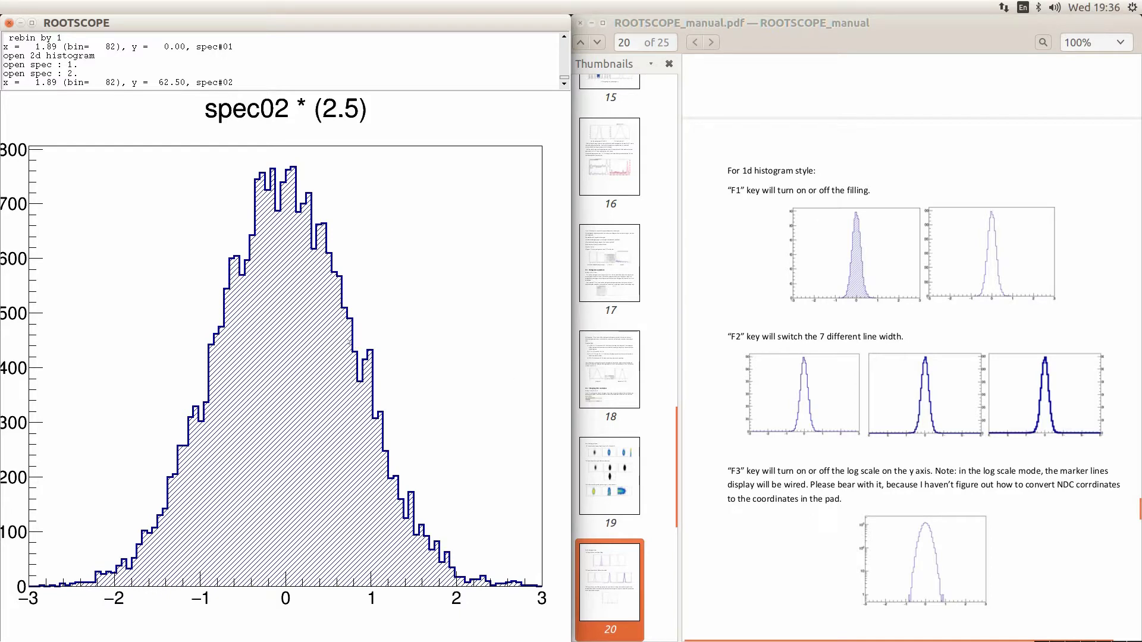
{"action": "key", "text": "F2"}
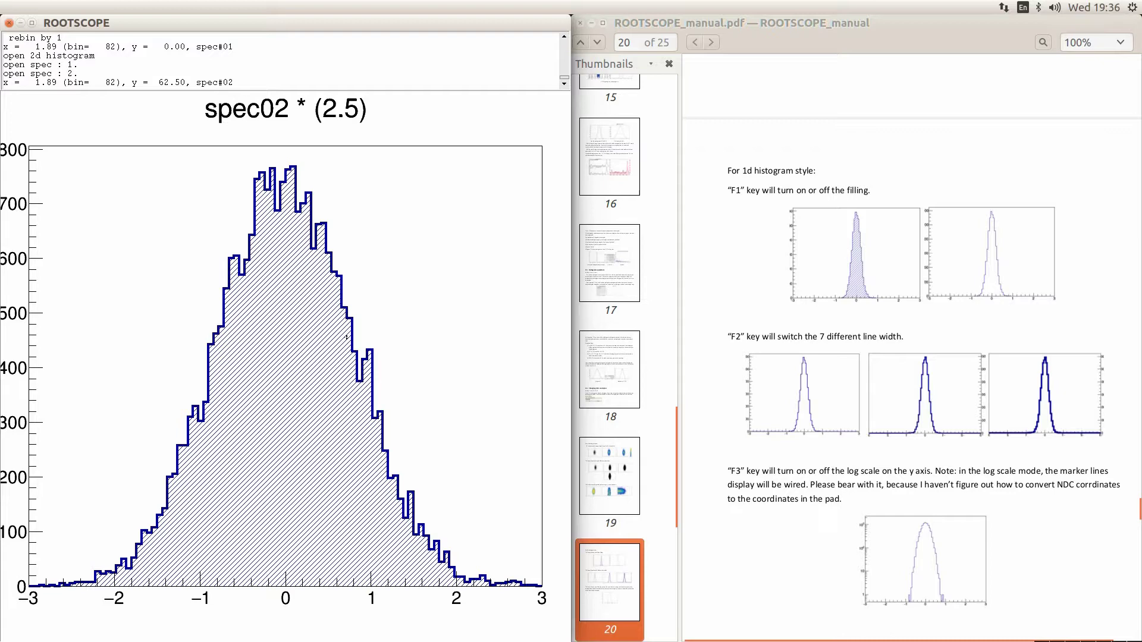
{"action": "key", "text": "F2"}
{"action": "key", "text": "F2"}
{"action": "key", "text": "F2"}
{"action": "key", "text": "F2"}
{"action": "key", "text": "F2"}
{"action": "key", "text": "F2"}
{"action": "key", "text": "F2"}
{"action": "key", "text": "F2"}
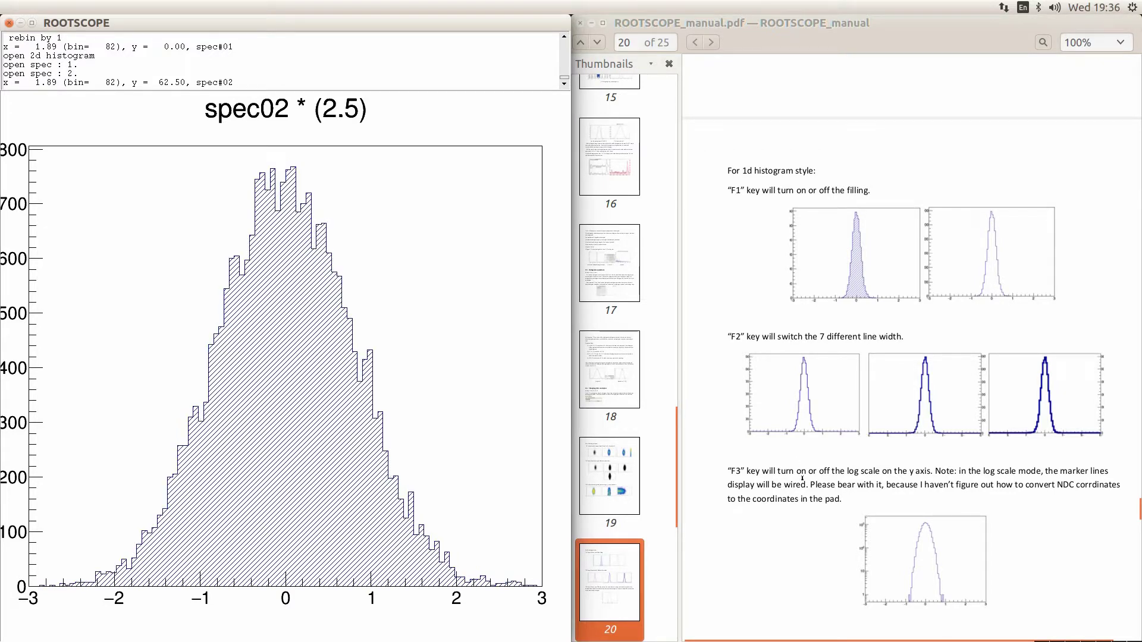
Place a marker line at about x = 1.65 and toggle the y-axis log scale repeatedly, finishing on the linear scale
{"action": "left_click", "coordinate": [803, 478]}
{"action": "scroll", "coordinate": [803, 480], "scroll_direction": "down", "scroll_amount": 5}
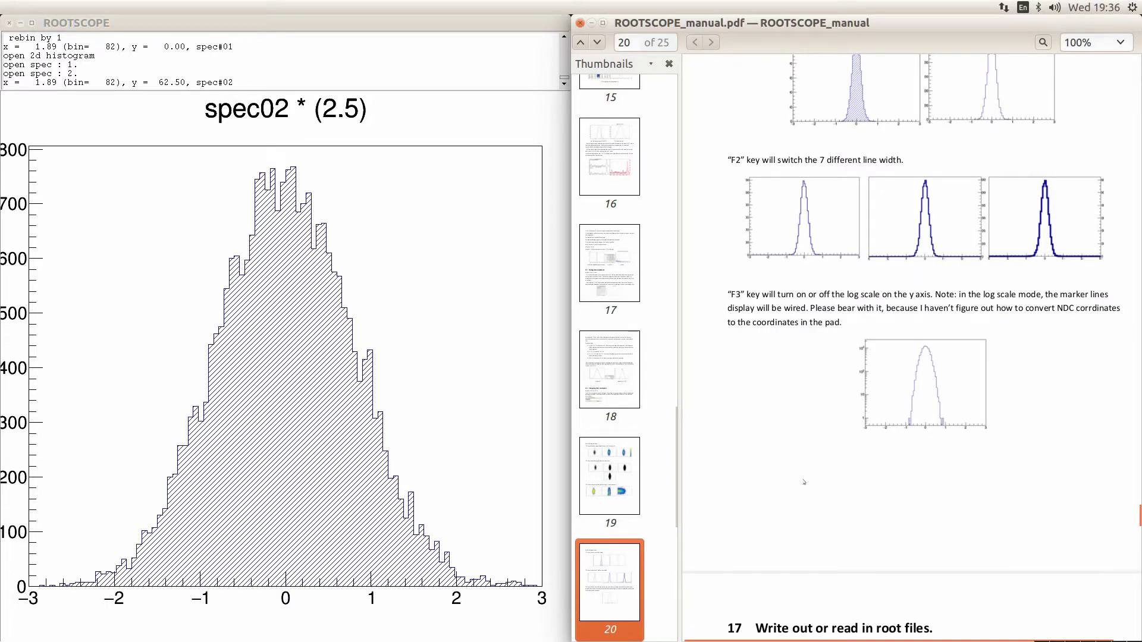
{"action": "left_click", "coordinate": [423, 330]}
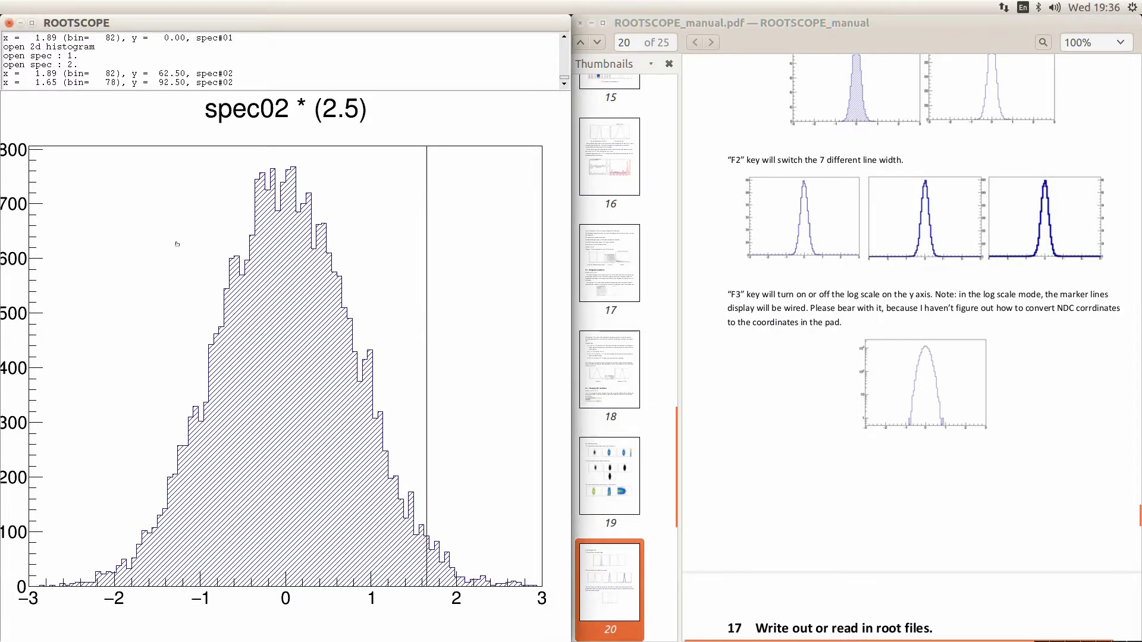
{"action": "key", "text": "F3"}
{"action": "key", "text": "F3"}
{"action": "key", "text": "F3"}
{"action": "key", "text": "F3"}
{"action": "key", "text": "F3"}
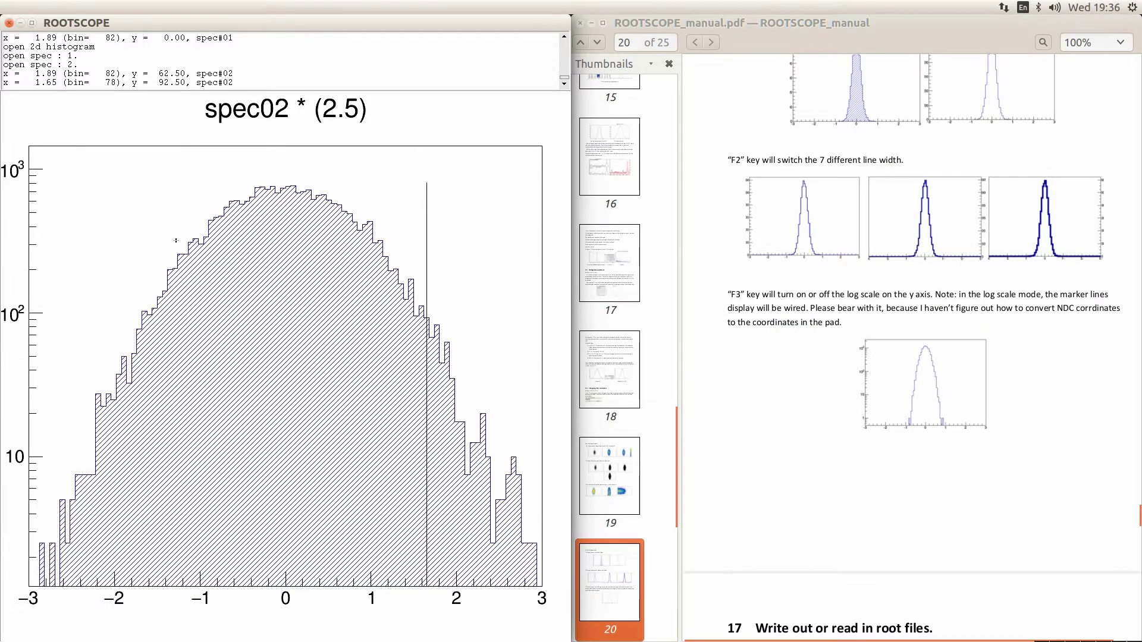
{"action": "key", "text": "F3"}
{"action": "key", "text": "F3"}
{"action": "key", "text": "F3"}
{"action": "key", "text": "F3"}
{"action": "key", "text": "F3"}
{"action": "key", "text": "F3"}
{"action": "key", "text": "F3"}
{"action": "key", "text": "F3"}
{"action": "key", "text": "F3"}
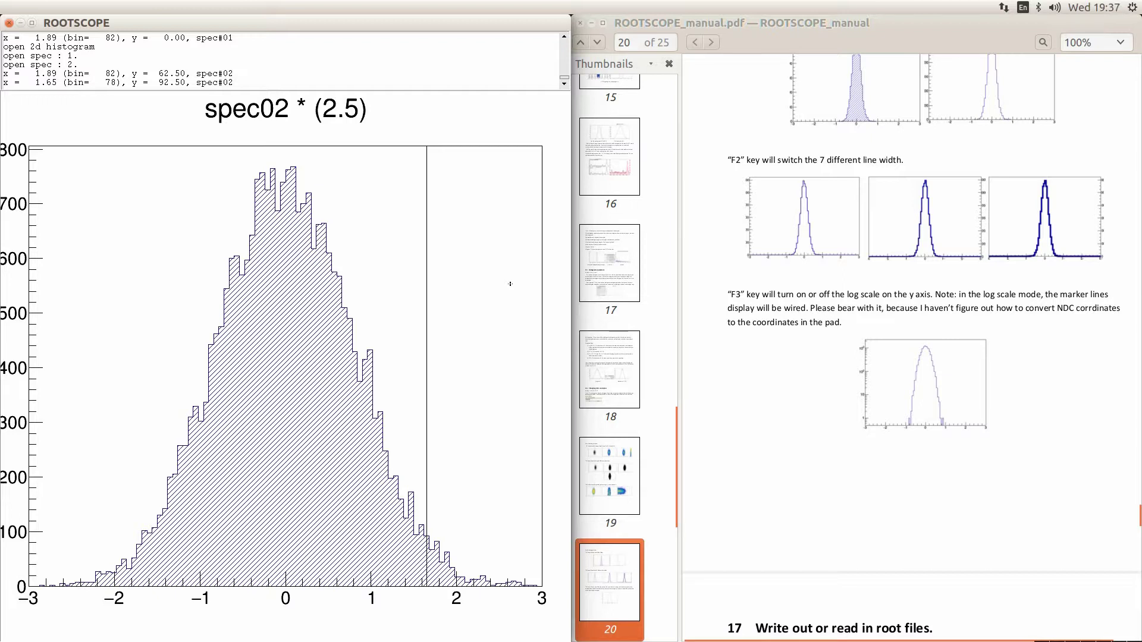
Place marker lines on the histogram at about x = 2.49, -0.57, -1.29 and -1.77 in turn
{"action": "left_click", "coordinate": [498, 308]}
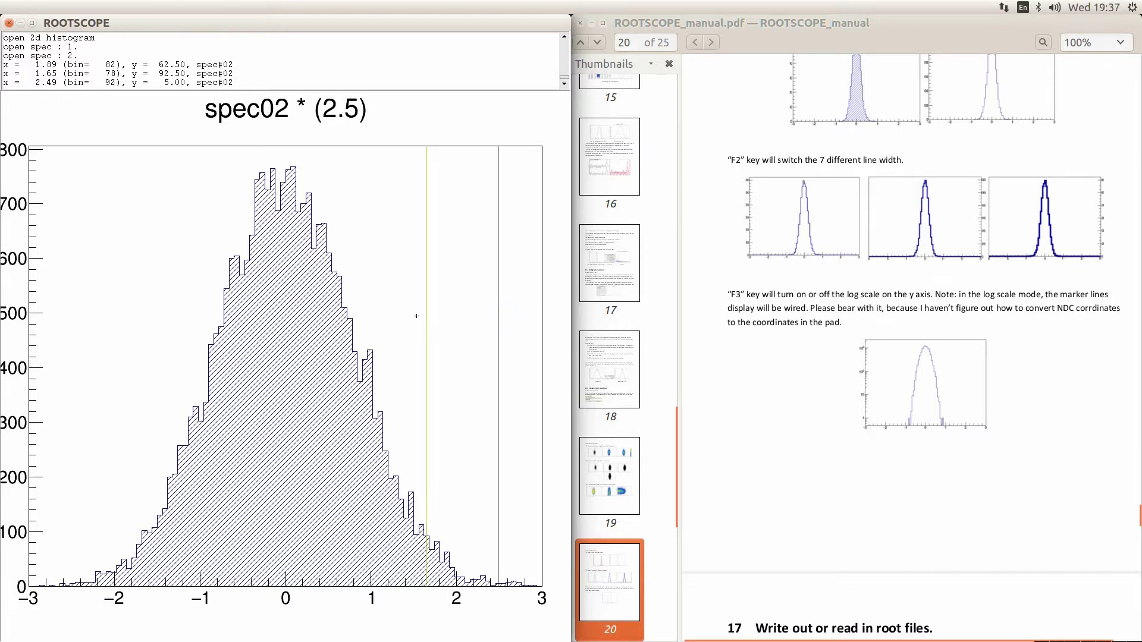
{"action": "left_click", "coordinate": [236, 308]}
{"action": "left_click", "coordinate": [175, 301]}
{"action": "left_click", "coordinate": [134, 291]}
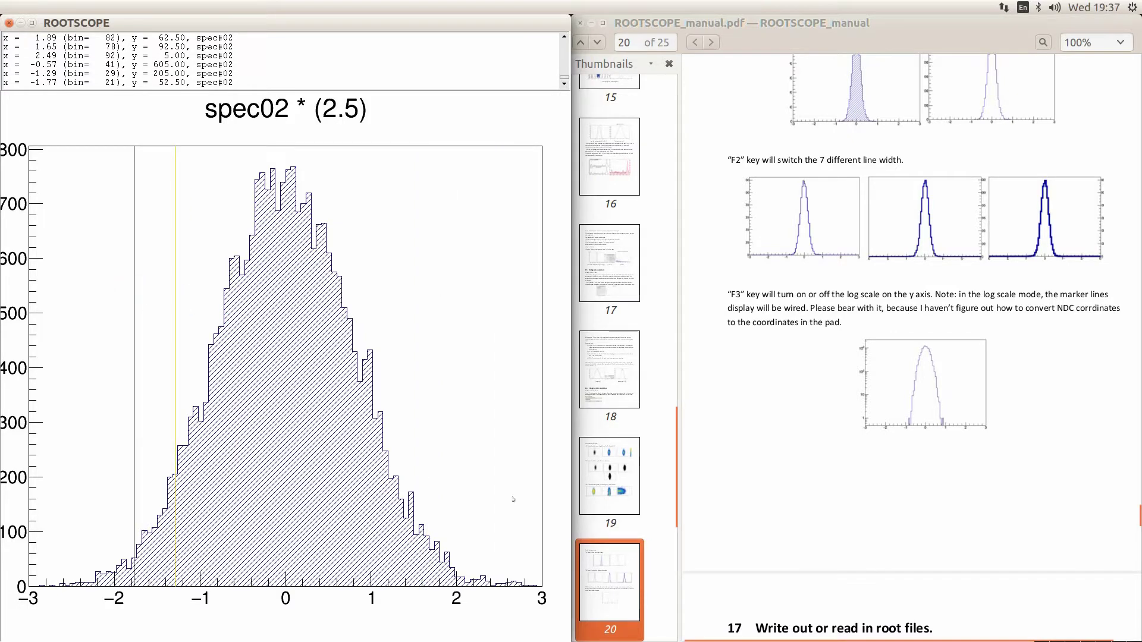
Toggle the y-axis log scale repeatedly to compare the marker lines' display, placing another marker line at about x = 2.13
{"action": "key", "text": "F3"}
{"action": "key", "text": "F3"}
{"action": "left_click", "coordinate": [466, 453]}
{"action": "key", "text": "F3"}
{"action": "key", "text": "F3"}
{"action": "key", "text": "F3"}
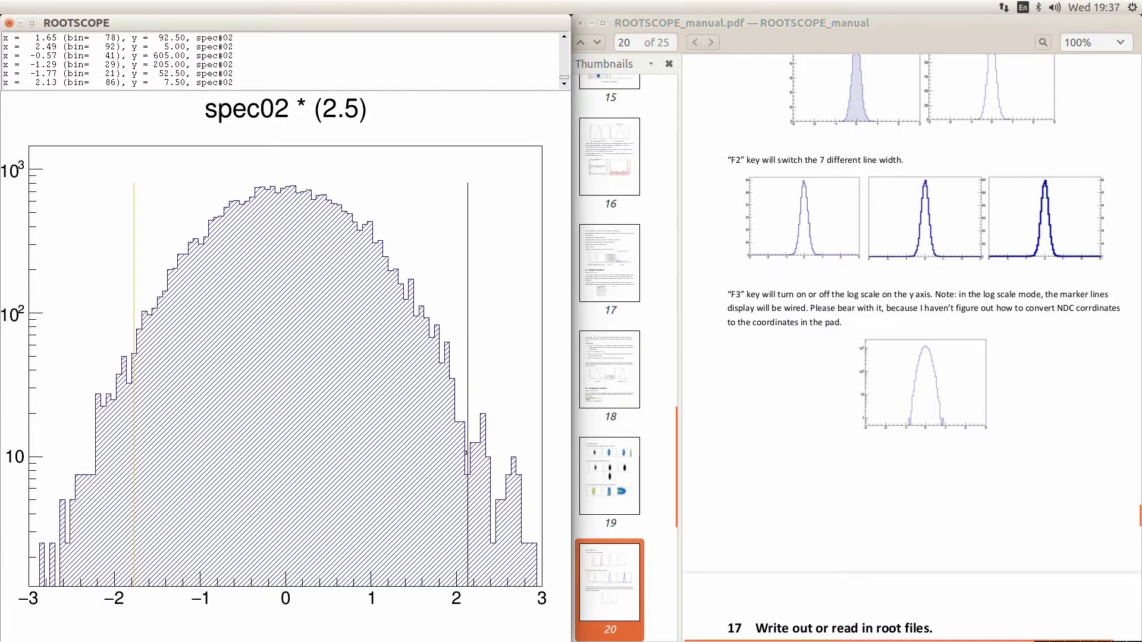
{"action": "key", "text": "F3"}
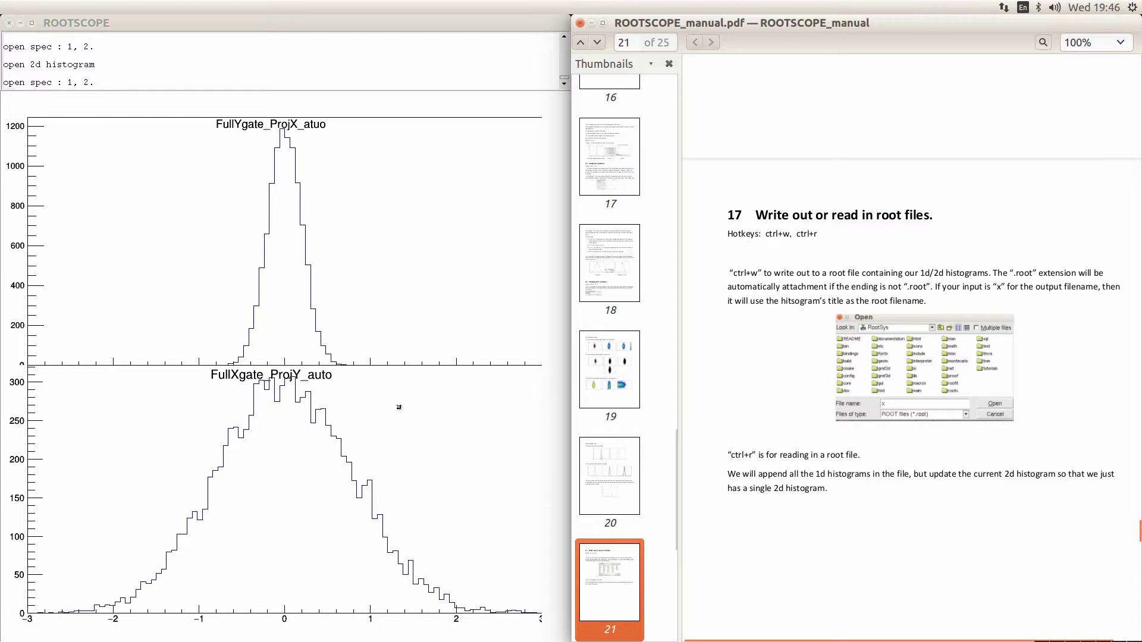
Display 1D histograms 1 and 2 together, switch to the 2D histogram and return to the two 1D histograms
{"action": "left_click", "coordinate": [375, 282]}
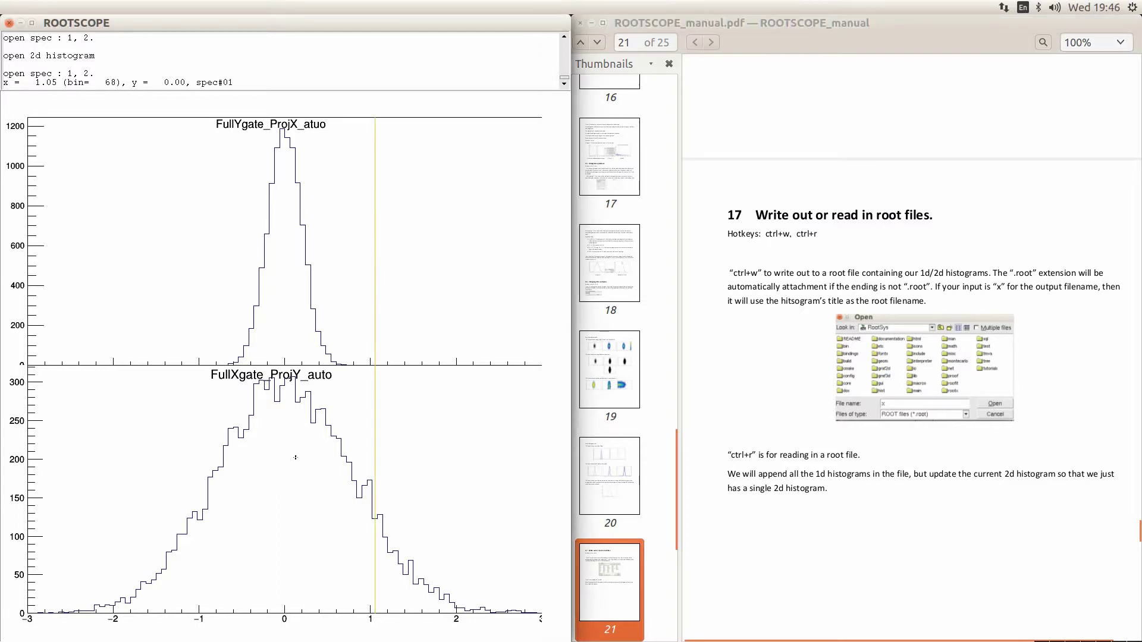
{"action": "key", "text": "d"}
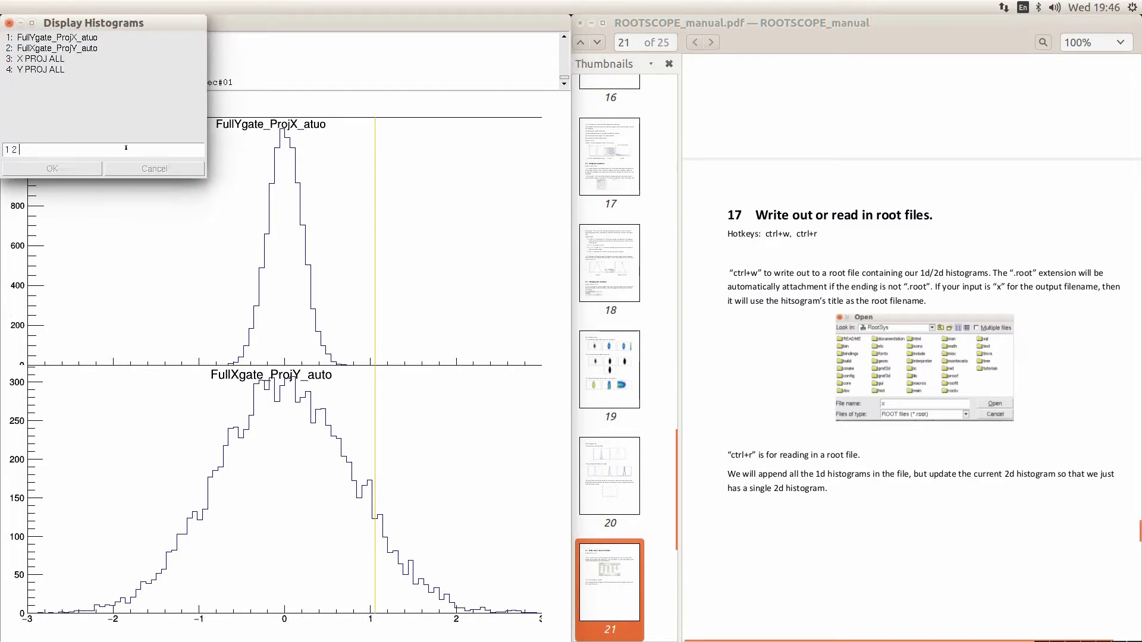
{"action": "key", "text": "Return"}
{"action": "left_click", "coordinate": [132, 172]}
{"action": "key", "text": "o"}
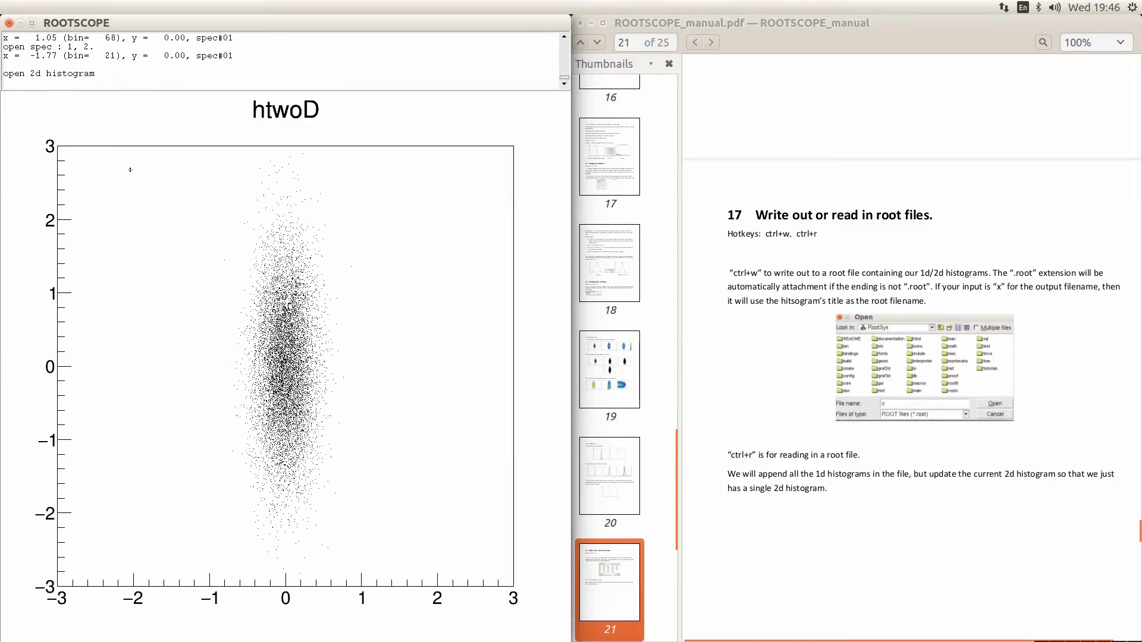
{"action": "key", "text": "o"}
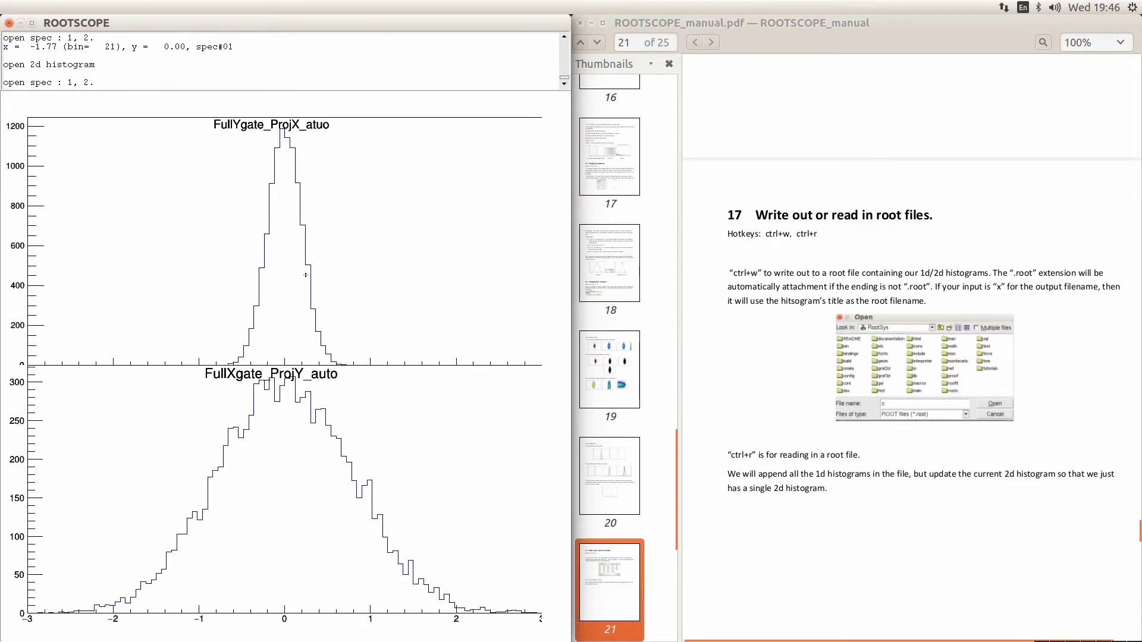
Write the 1D and 2D histograms out to a root file named test in the ROOTSCOPE_demo folder
{"action": "key", "text": "ctrl+r"}
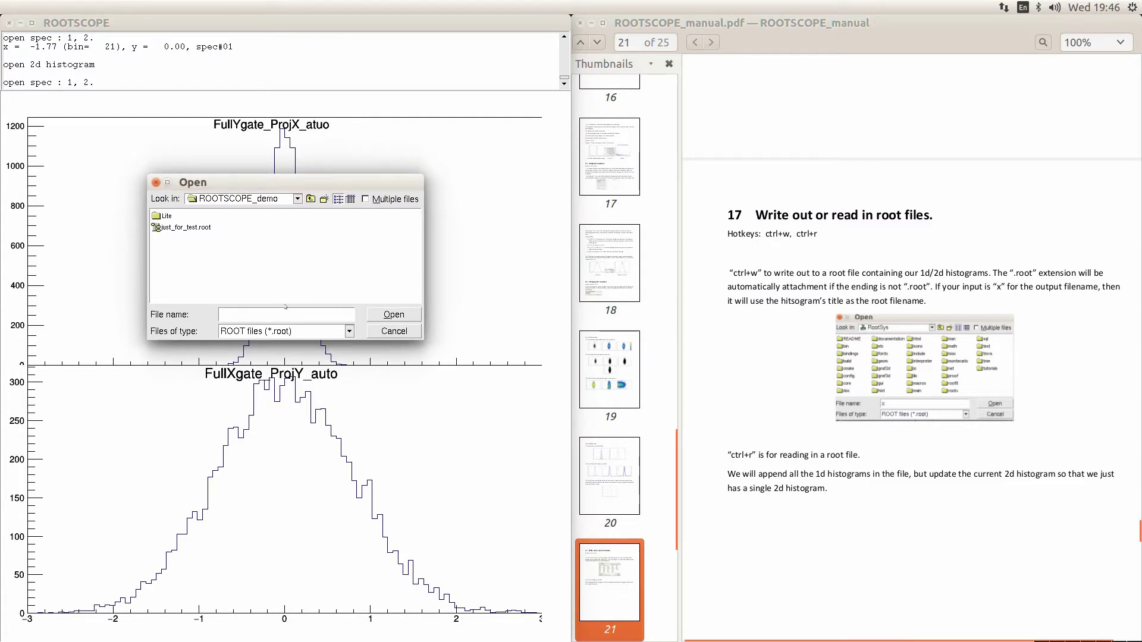
{"action": "left_click", "coordinate": [206, 228]}
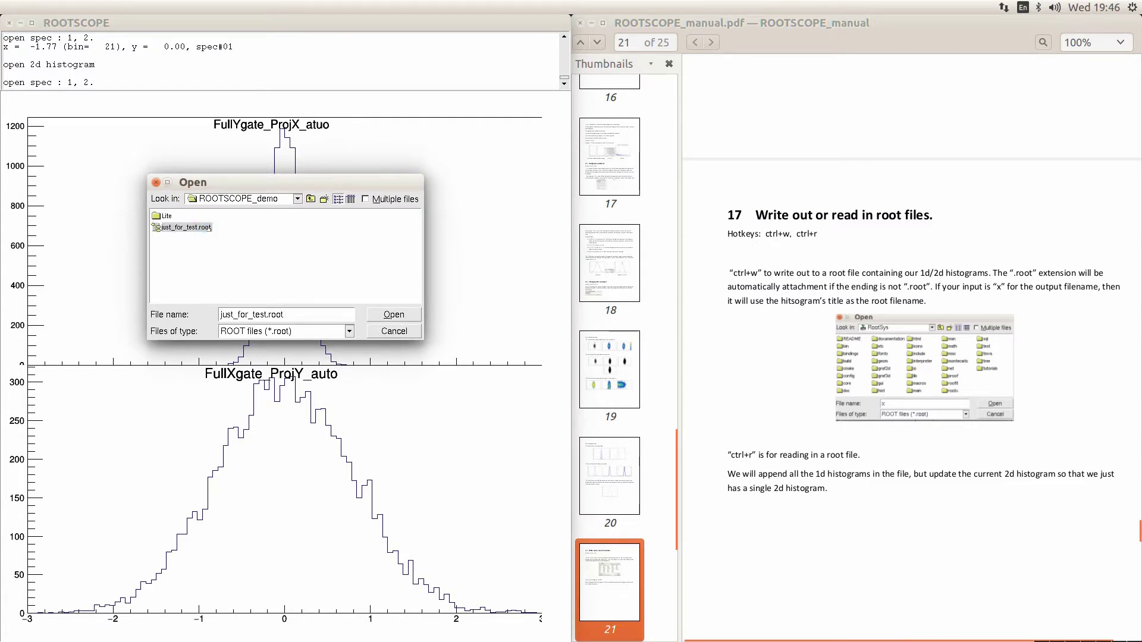
{"action": "left_click", "coordinate": [301, 309]}
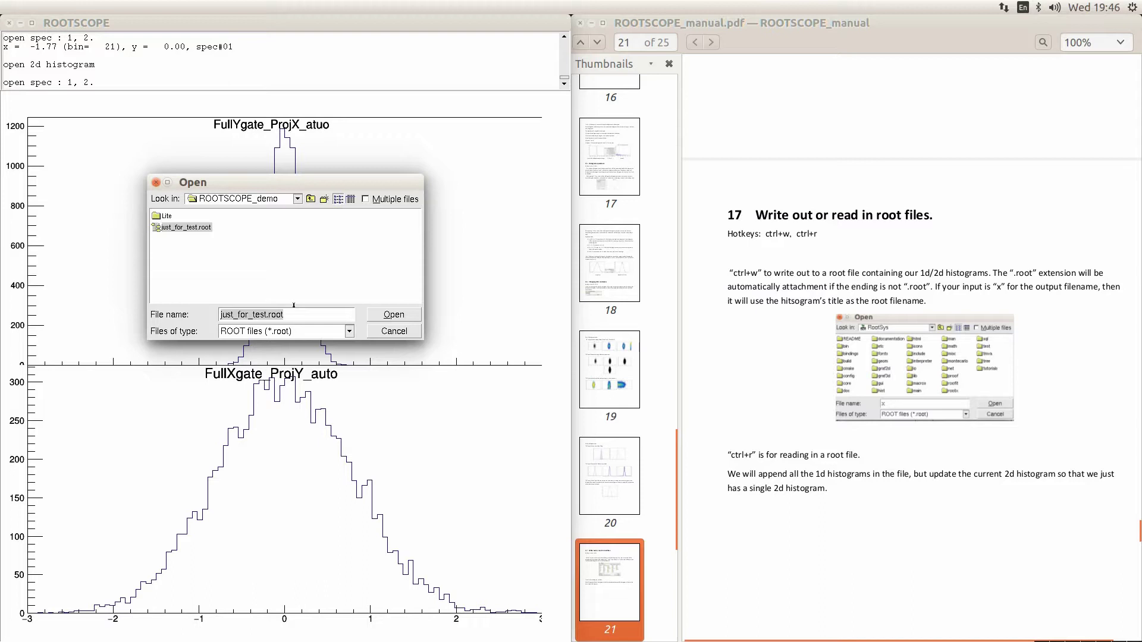
{"action": "type", "text": "t"}
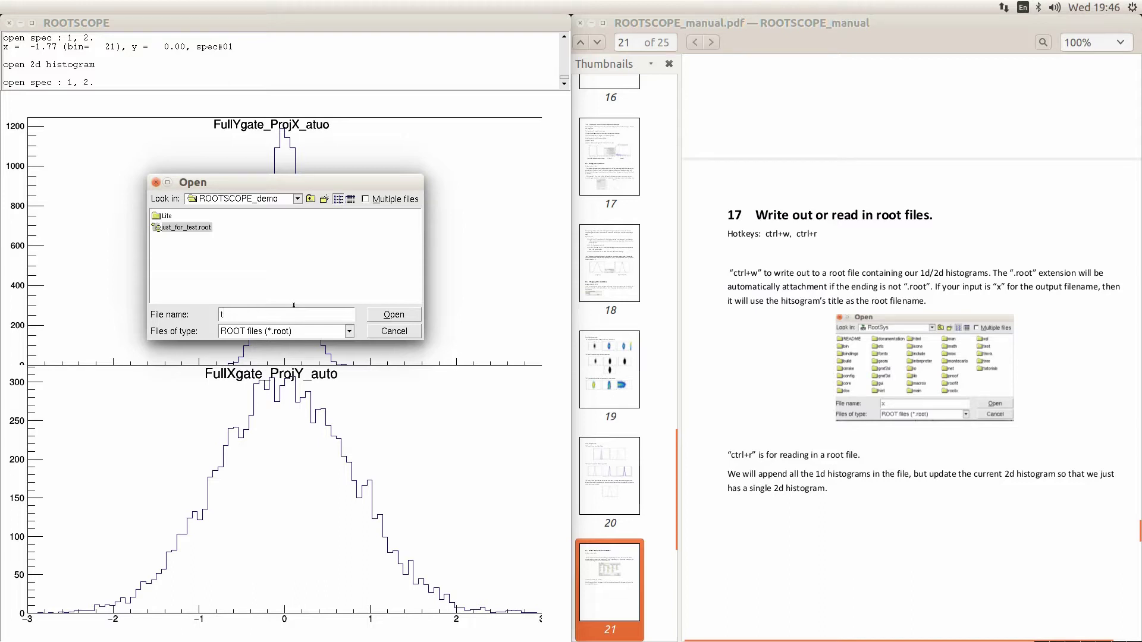
{"action": "type", "text": "est"}
{"action": "key", "text": "Return"}
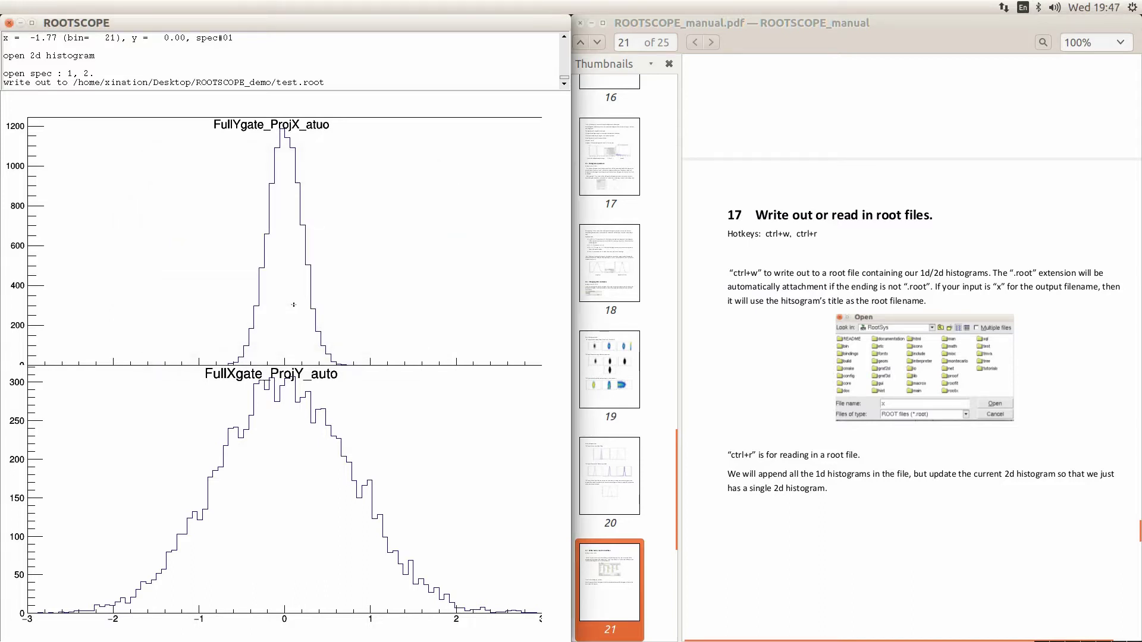
Read in the root file test.root, placing marker lines on the histogram at about x = 1.29 and 1.23
{"action": "left_click", "coordinate": [391, 309]}
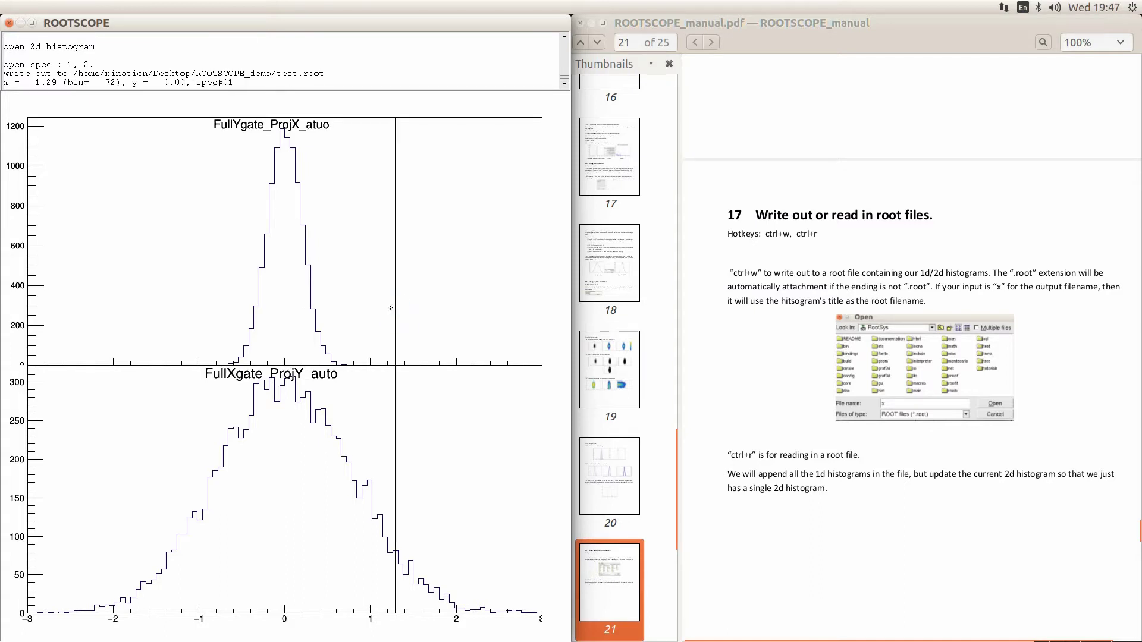
{"action": "key", "text": "ctrl+r"}
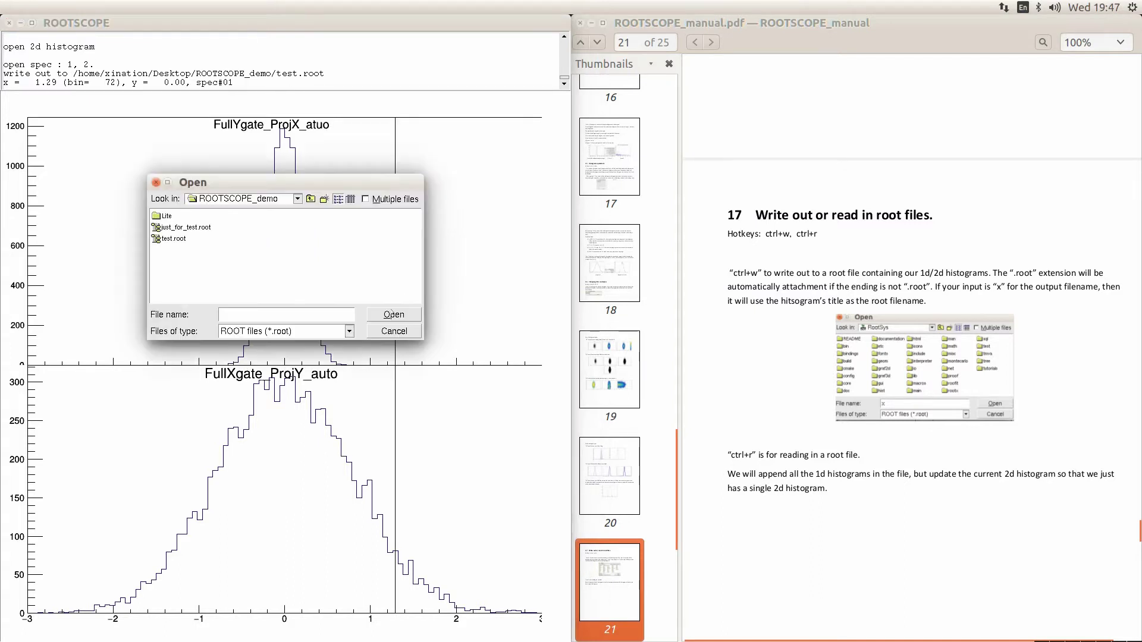
{"action": "left_click", "coordinate": [174, 238]}
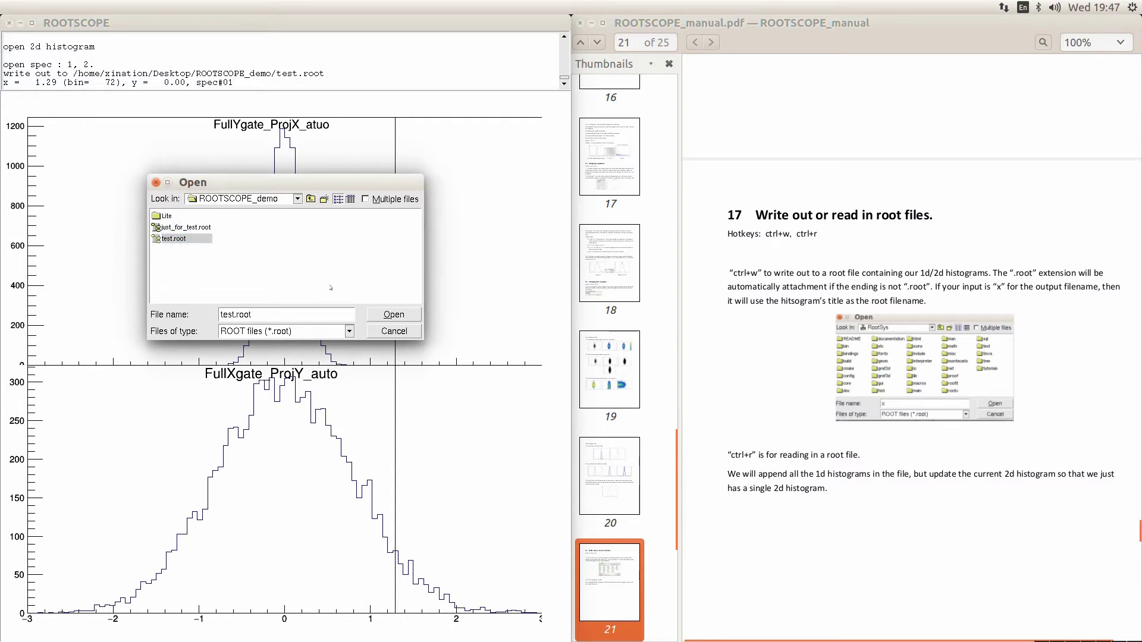
{"action": "left_click", "coordinate": [386, 312]}
{"action": "left_click", "coordinate": [387, 309]}
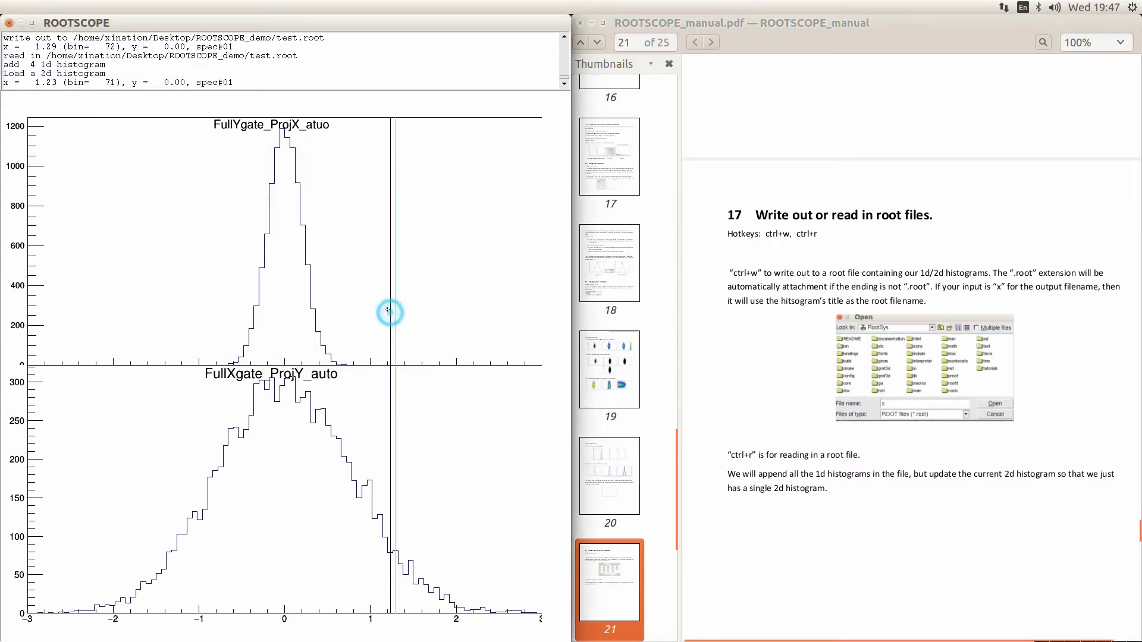
List the loaded histograms, display 1D histograms 1 and 2, and place a marker line at about x = -1.65
{"action": "key", "text": "ctrl+d"}
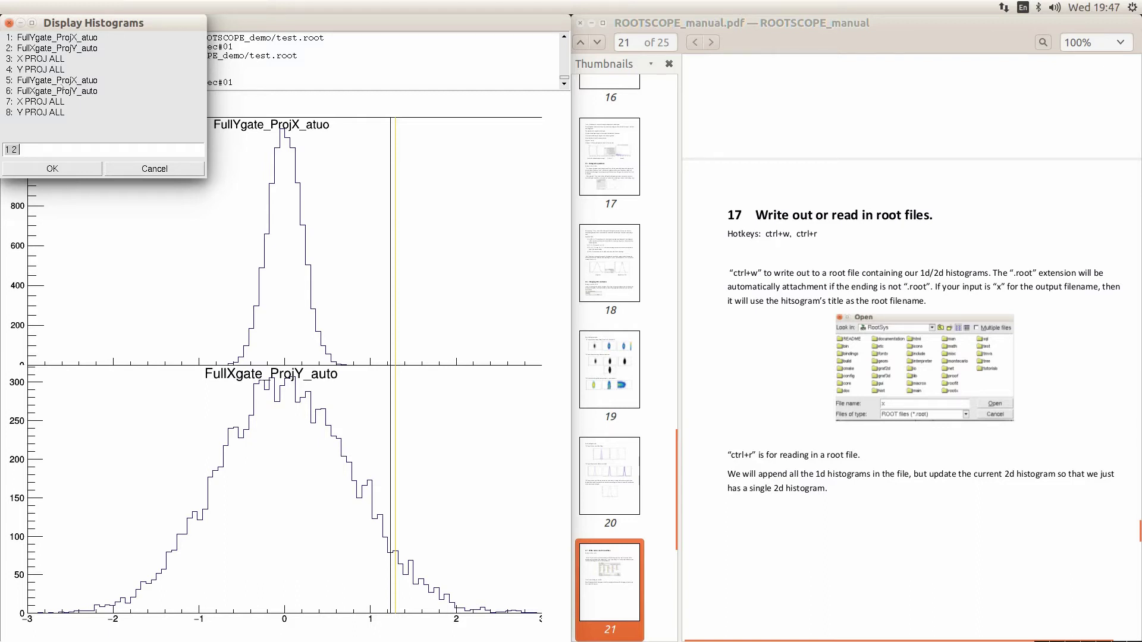
{"action": "left_click", "coordinate": [62, 168]}
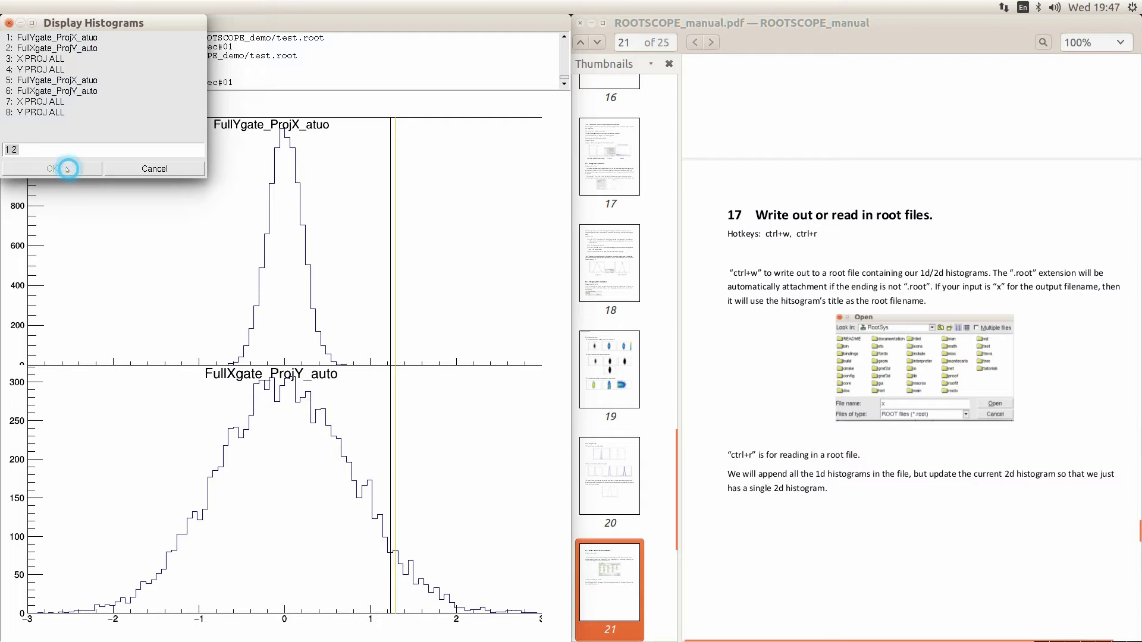
{"action": "left_click", "coordinate": [143, 229]}
Show the 2D histogram, return to the 1D view and display histograms 1 and 2 from the histogram list
{"action": "key", "text": "ctrl+2"}
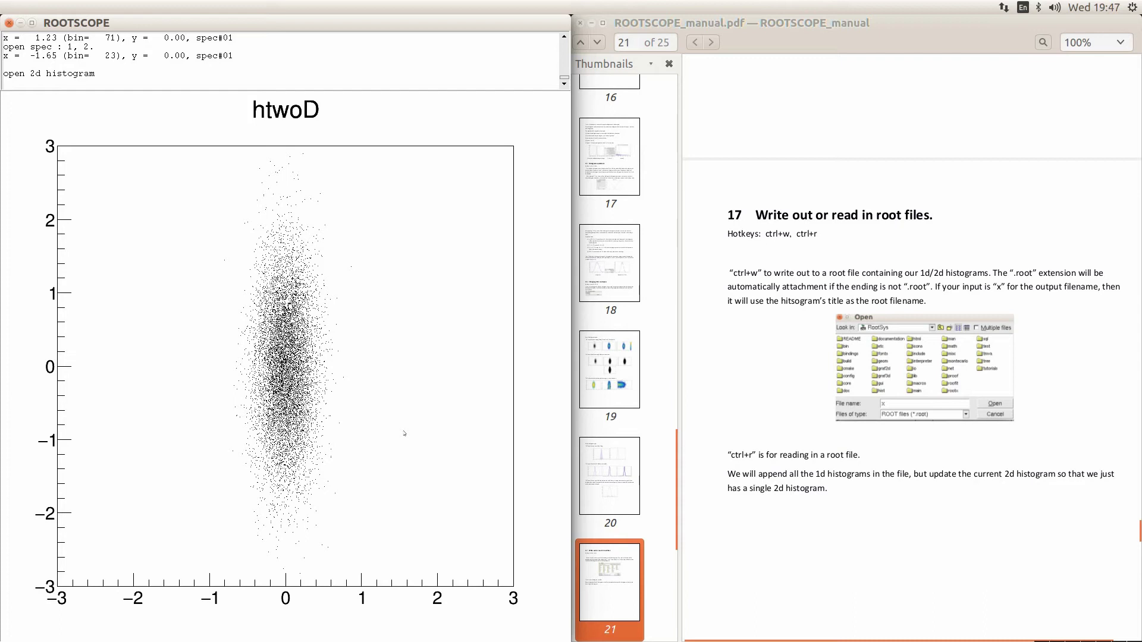
{"action": "left_click", "coordinate": [301, 403]}
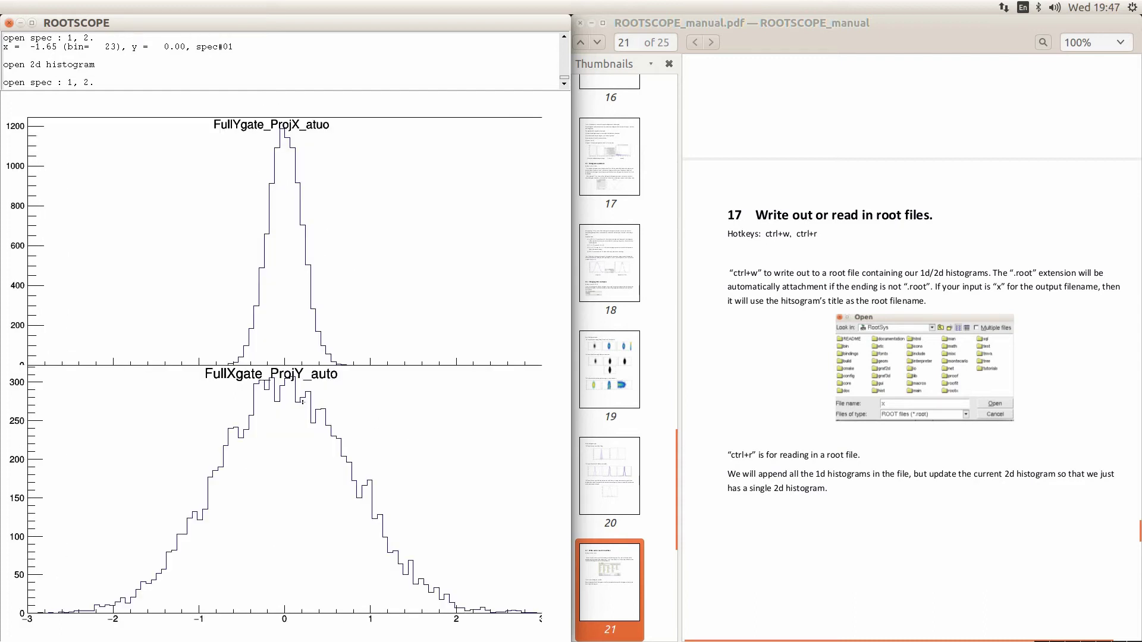
{"action": "key", "text": "ctrl+o"}
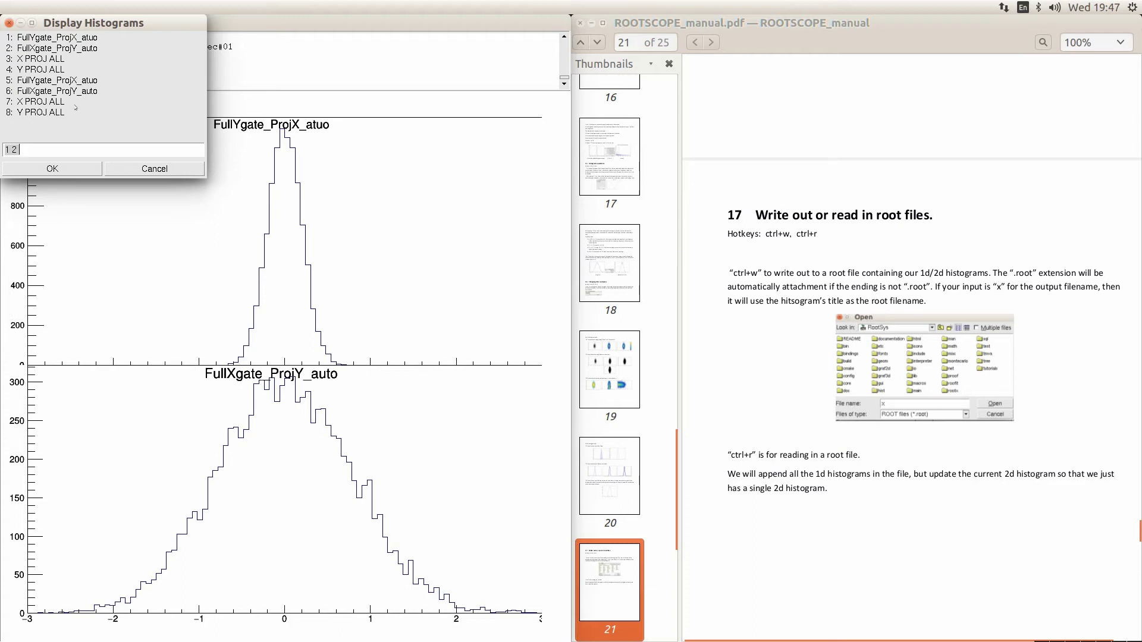
{"action": "left_click", "coordinate": [78, 168]}
{"action": "left_click", "coordinate": [838, 334]}
{"action": "scroll", "coordinate": [784, 327], "scroll_direction": "down", "scroll_amount": 4}
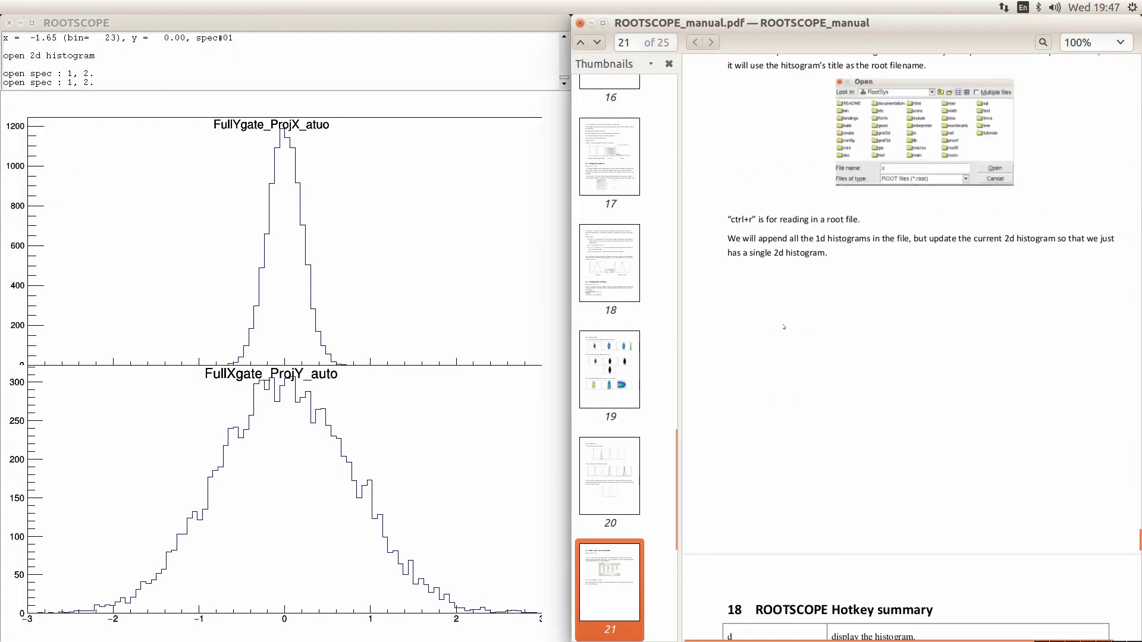
{"action": "scroll", "coordinate": [784, 326], "scroll_direction": "down", "scroll_amount": 3}
{"action": "scroll", "coordinate": [784, 327], "scroll_direction": "up", "scroll_amount": 6}
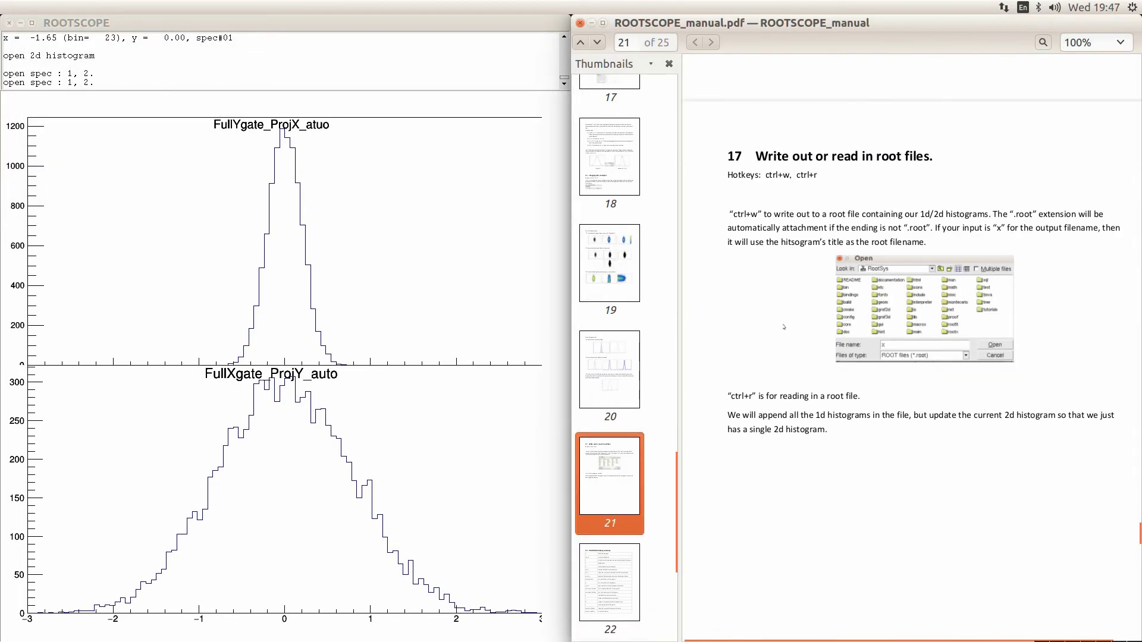